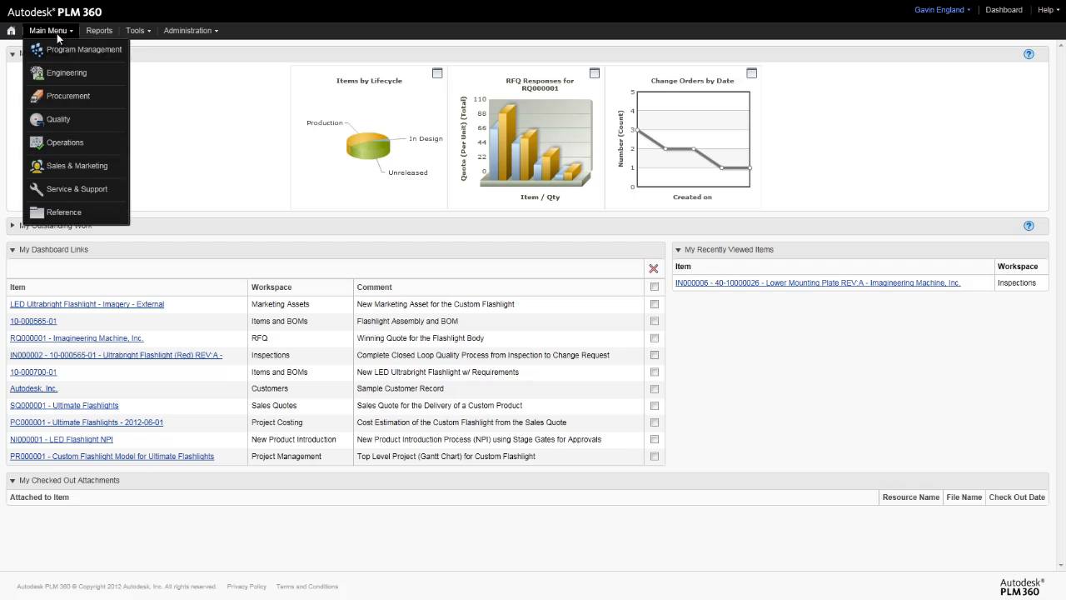
Create a new inspection record with the type Parts Received, inspected by Internal QA.
{"action": "mouse_move", "coordinate": [83, 119]}
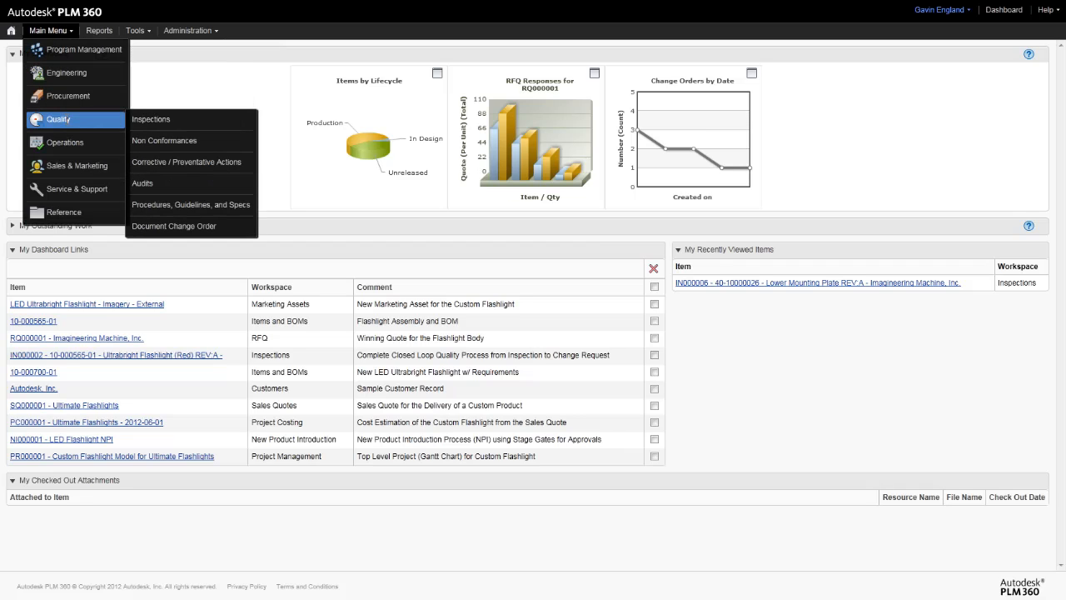
{"action": "left_click", "coordinate": [192, 123]}
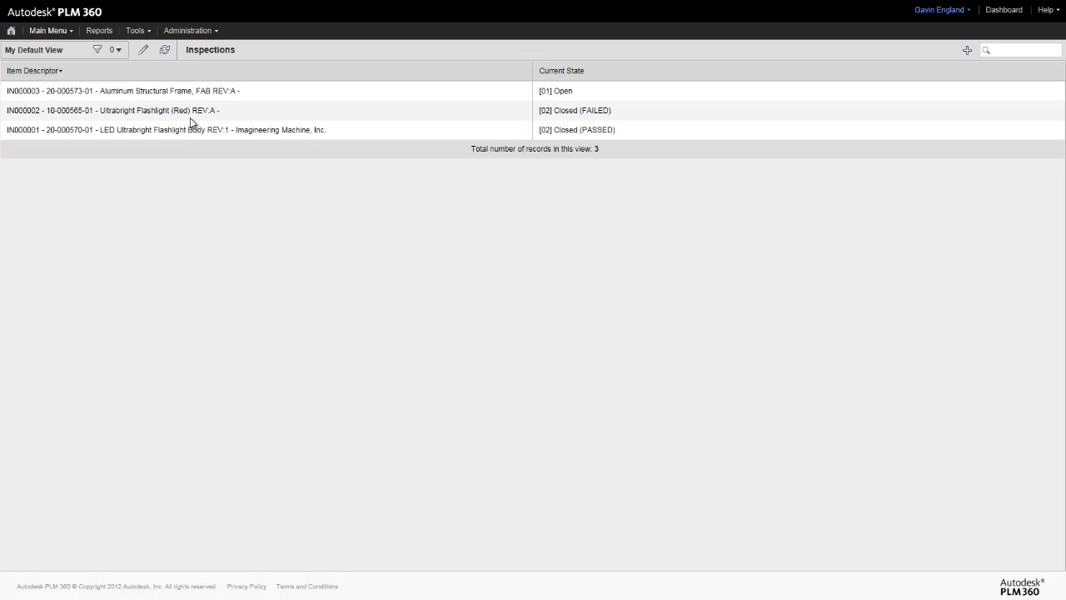
{"action": "left_click", "coordinate": [968, 52]}
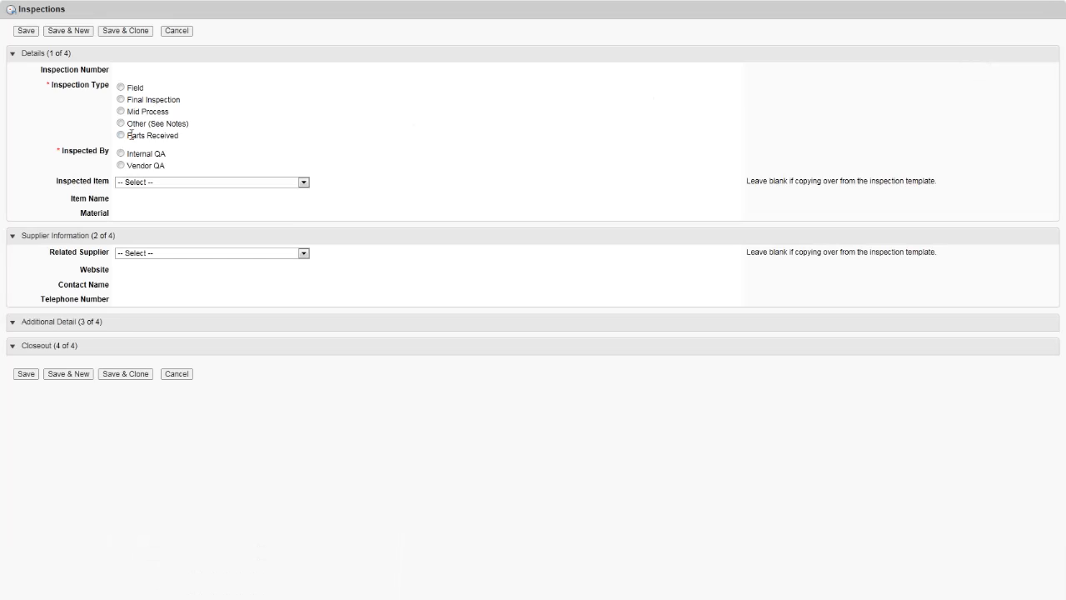
{"action": "left_click", "coordinate": [120, 135]}
{"action": "left_click", "coordinate": [121, 154]}
{"action": "left_click", "coordinate": [304, 182]}
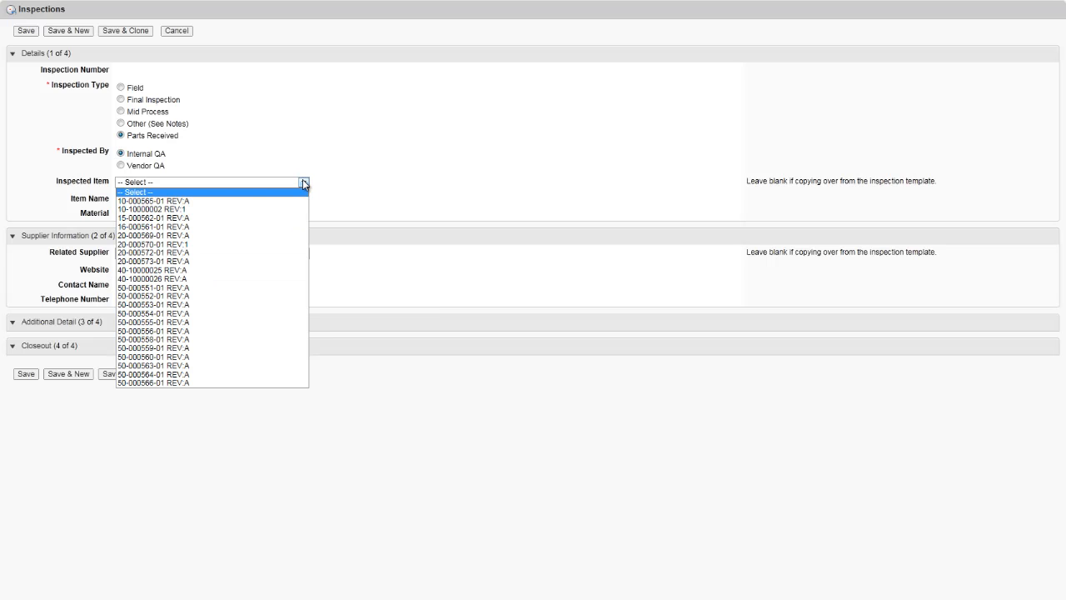
{"action": "left_click", "coordinate": [157, 279]}
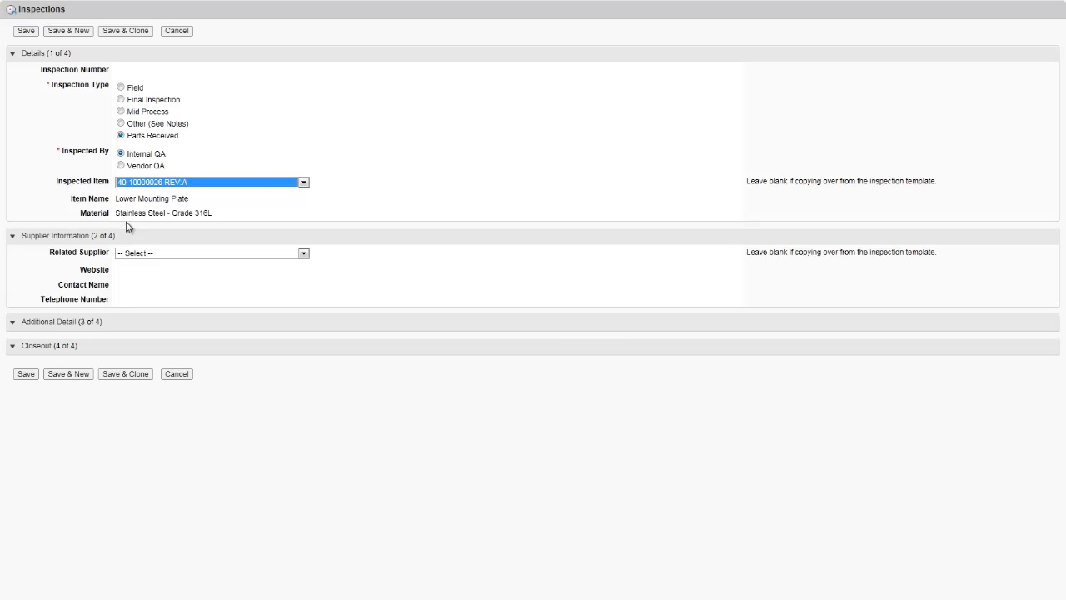
{"action": "left_click", "coordinate": [303, 253]}
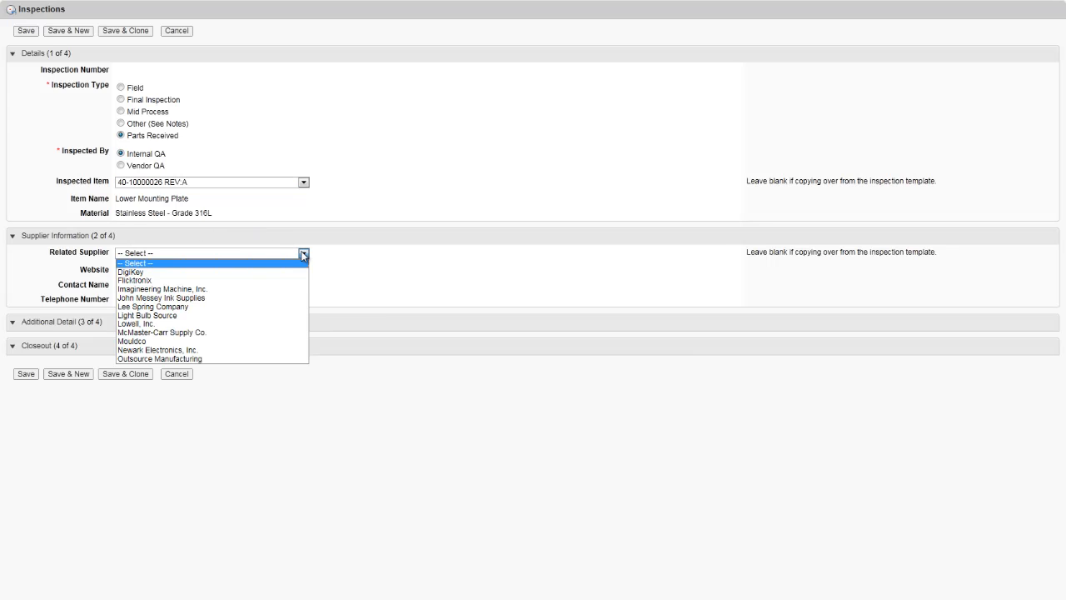
{"action": "left_click", "coordinate": [188, 289]}
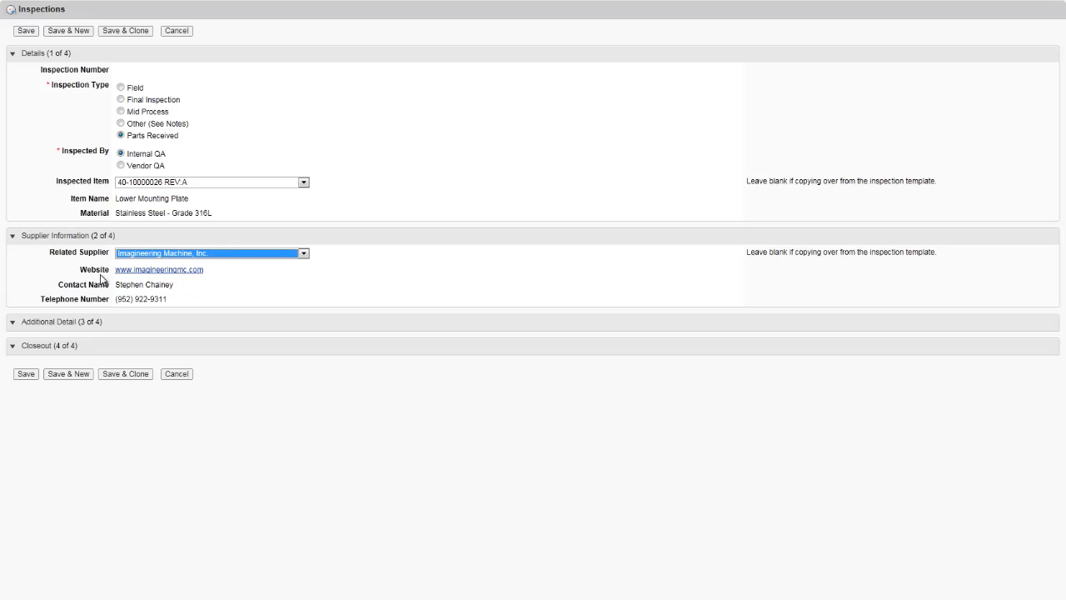
{"action": "left_click", "coordinate": [26, 373]}
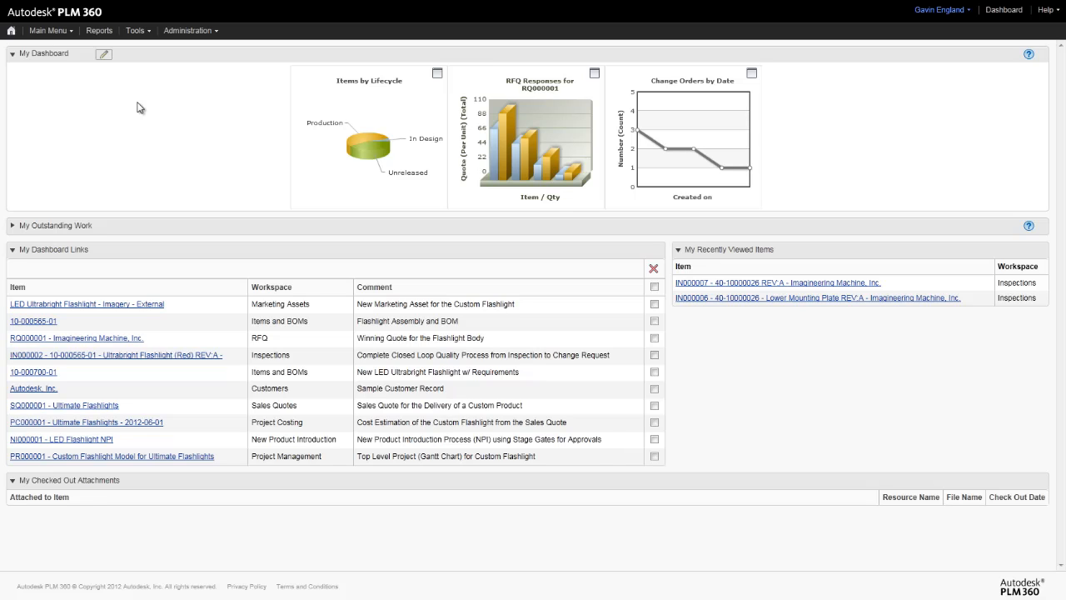
Open the Imagineering Machine, Inc. record in the Suppliers workspace.
{"action": "left_click", "coordinate": [60, 32]}
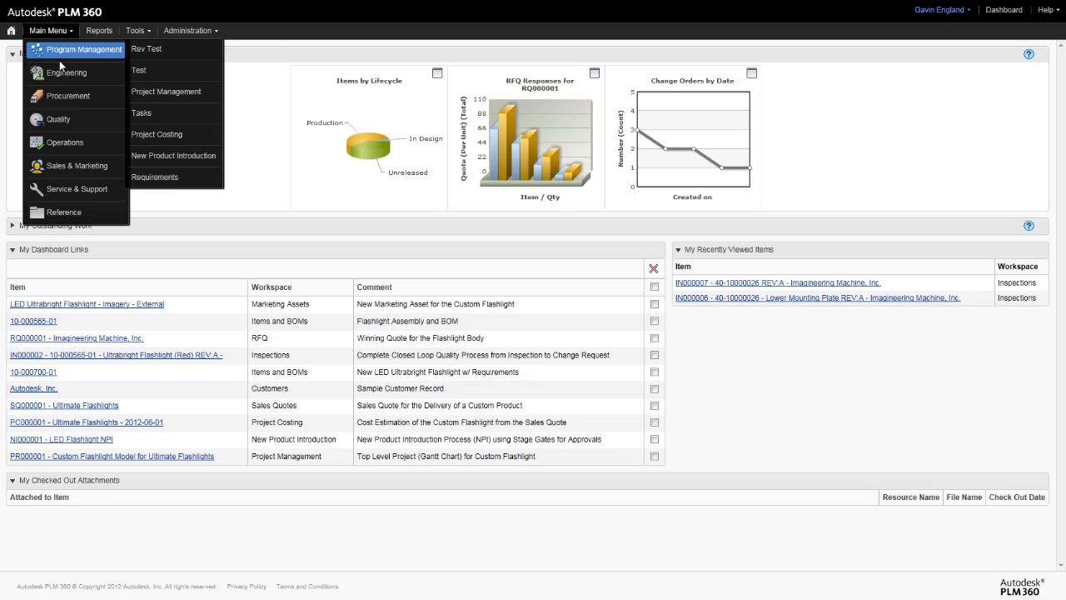
{"action": "mouse_move", "coordinate": [67, 96]}
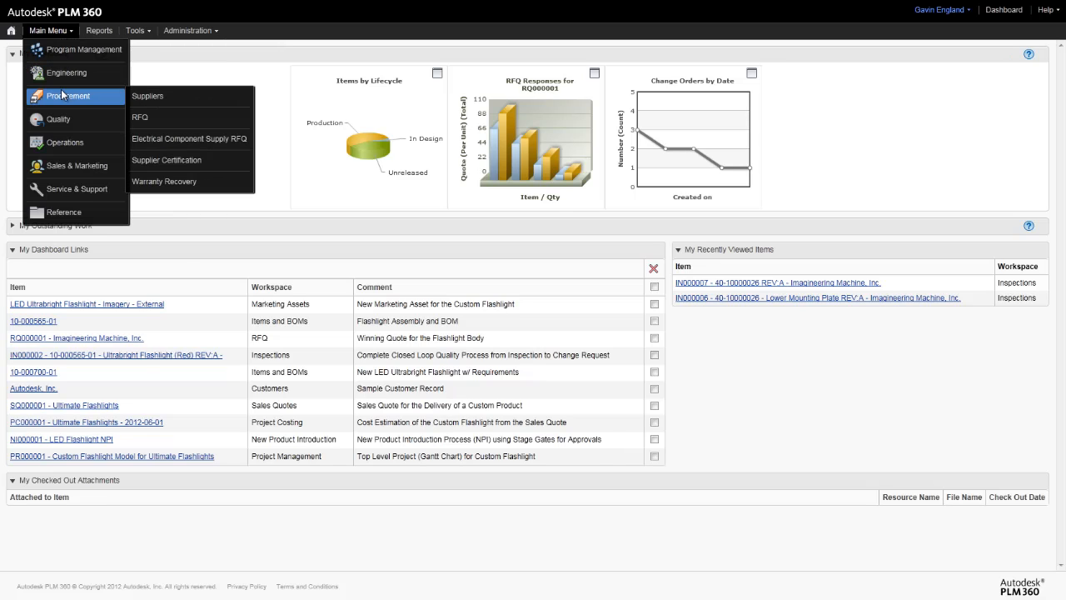
{"action": "left_click", "coordinate": [175, 98]}
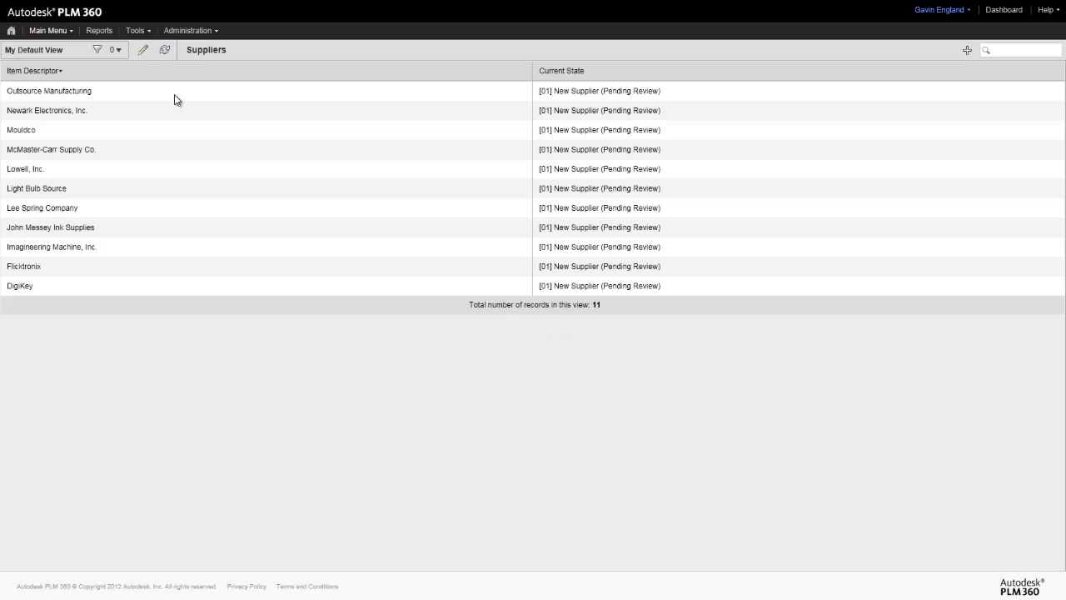
{"action": "left_click", "coordinate": [44, 246]}
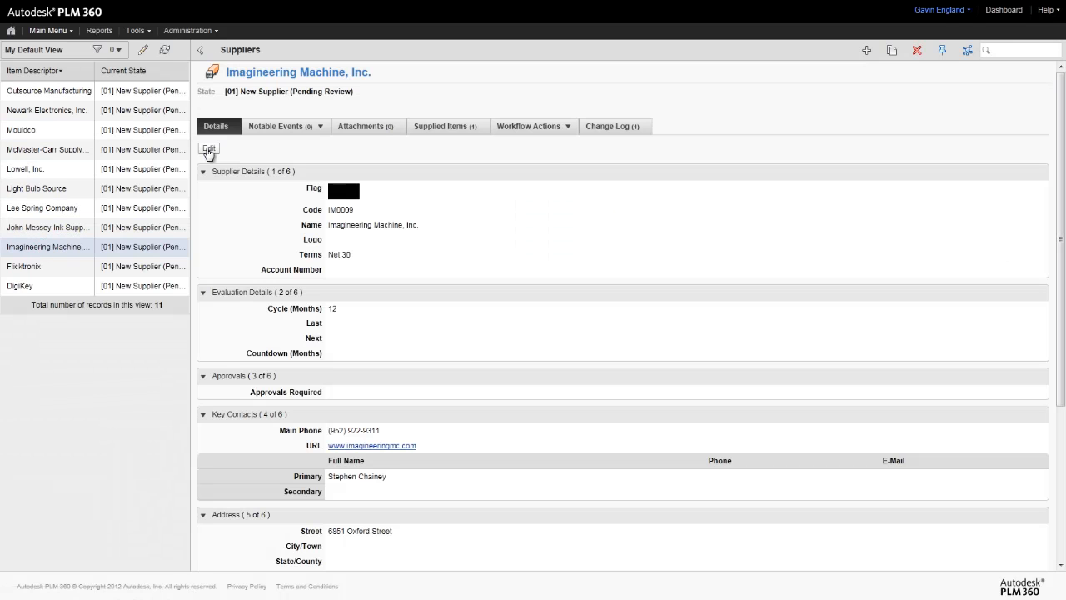
Replace the full name of the supplier's primary contact and save the supplier record.
{"action": "left_click", "coordinate": [208, 150]}
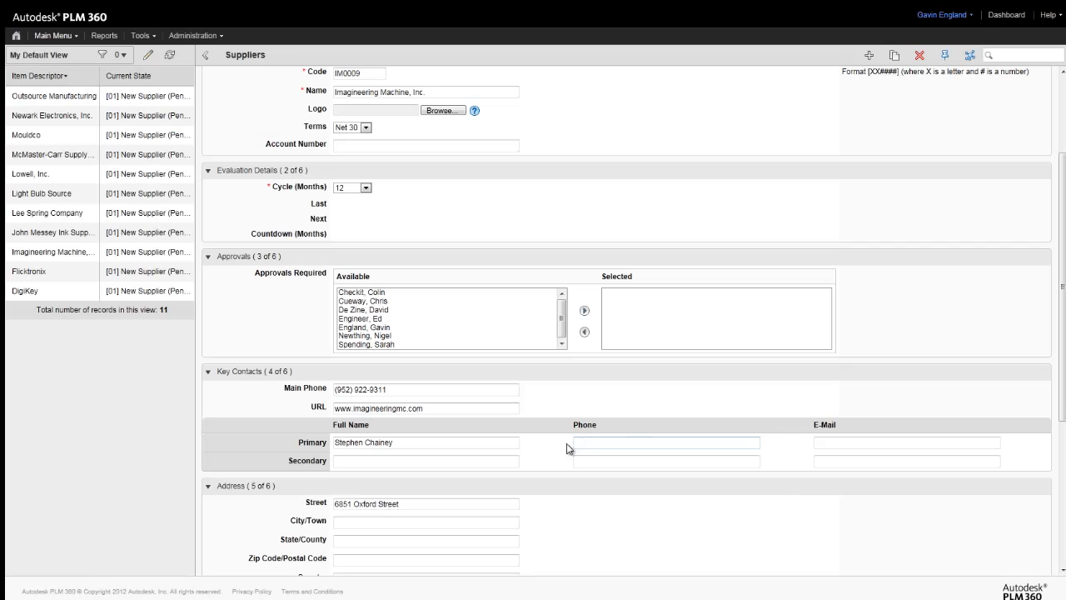
{"action": "left_click_drag", "start_coordinate": [419, 438], "coordinate": [329, 441]}
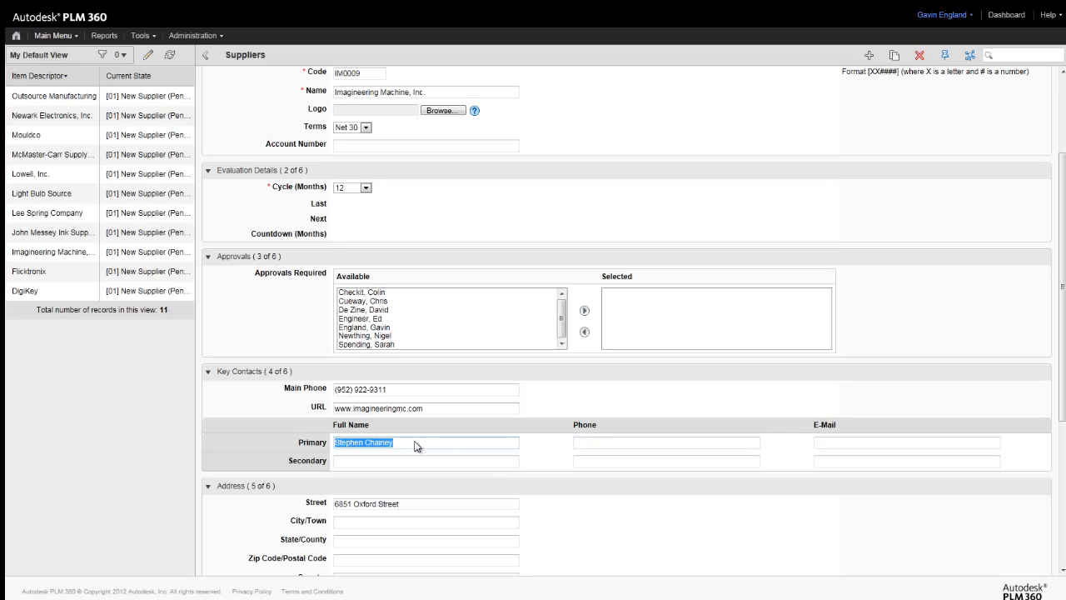
{"action": "type", "text": "John Smith"}
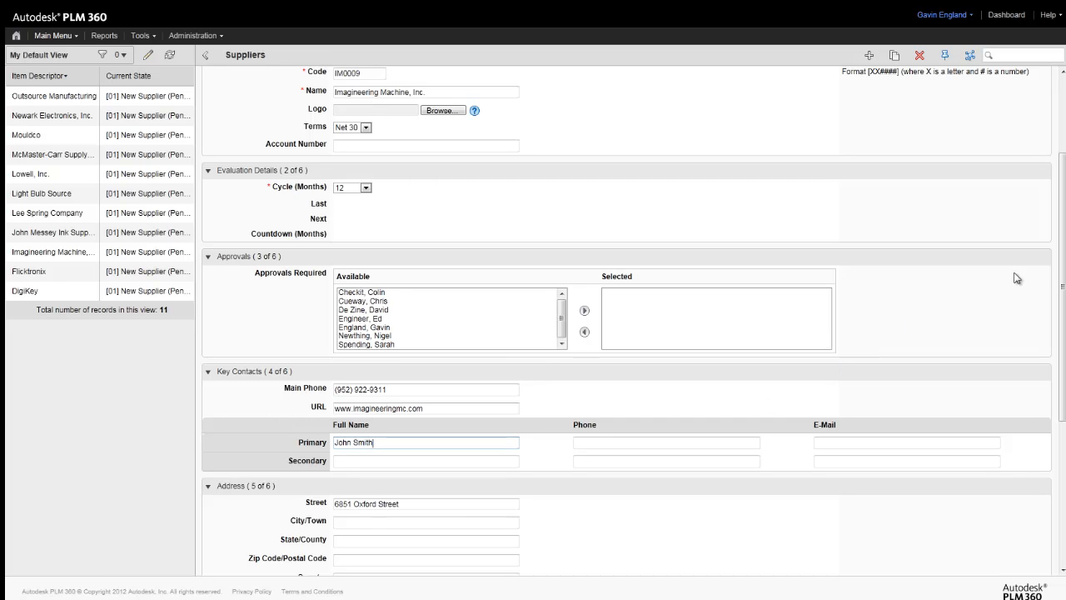
{"action": "left_click_drag", "start_coordinate": [1063, 254], "coordinate": [1063, 182]}
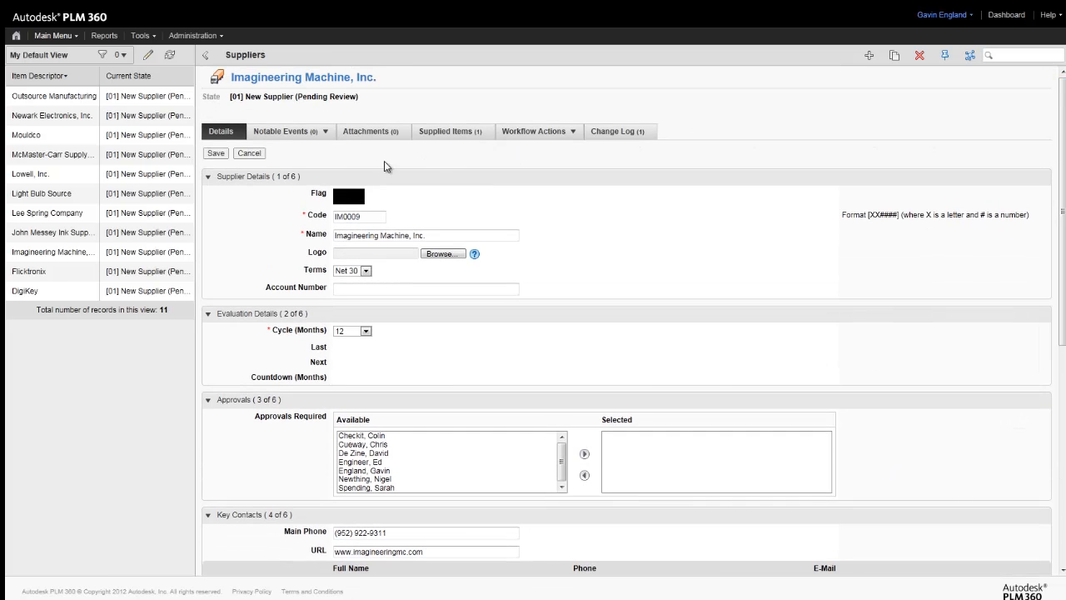
{"action": "left_click", "coordinate": [214, 154]}
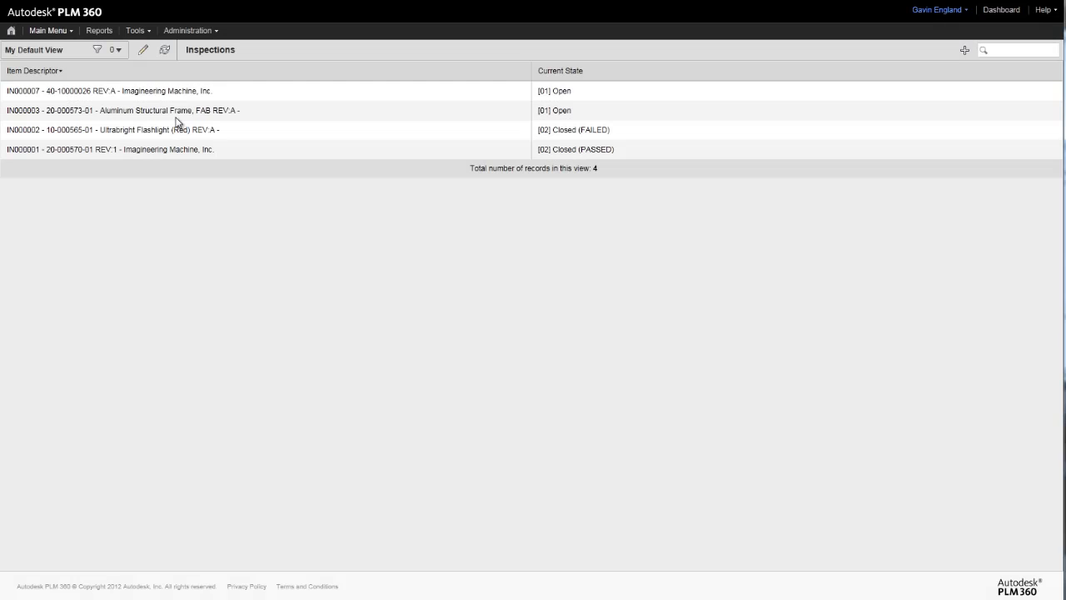
{"action": "left_click", "coordinate": [29, 92]}
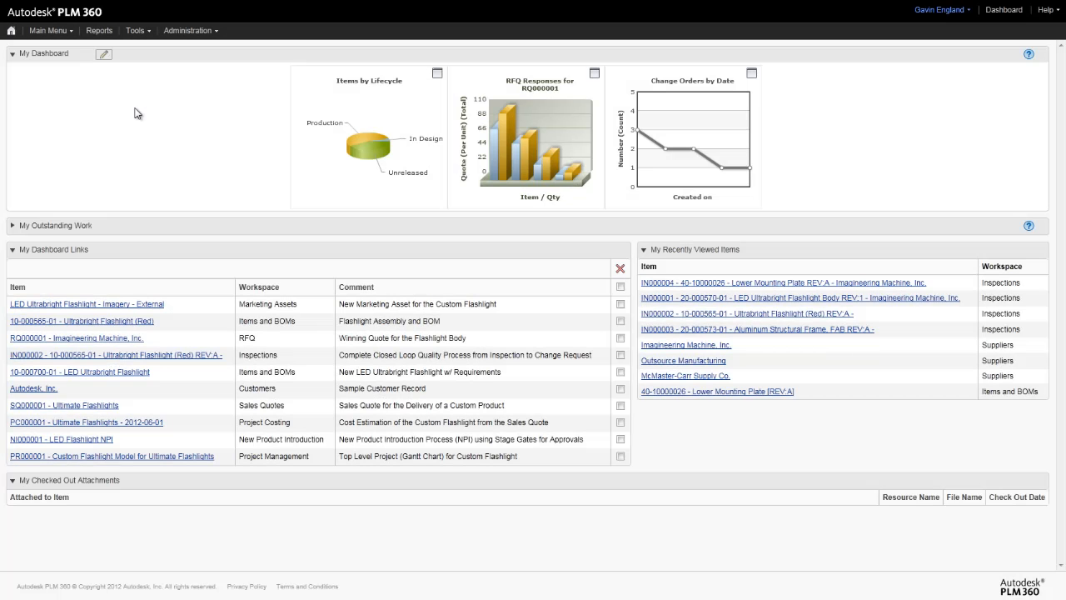
Start another new record in the Inspections workspace, choosing Parts Received as the type and Internal QA as the inspector.
{"action": "left_click", "coordinate": [44, 31]}
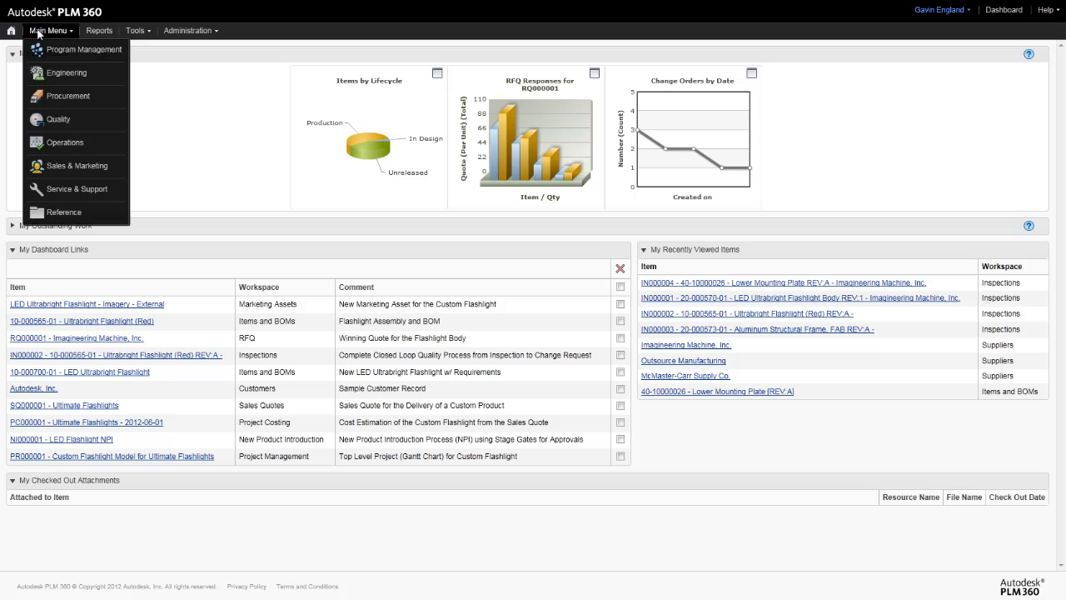
{"action": "mouse_move", "coordinate": [50, 96]}
{"action": "mouse_move", "coordinate": [58, 119]}
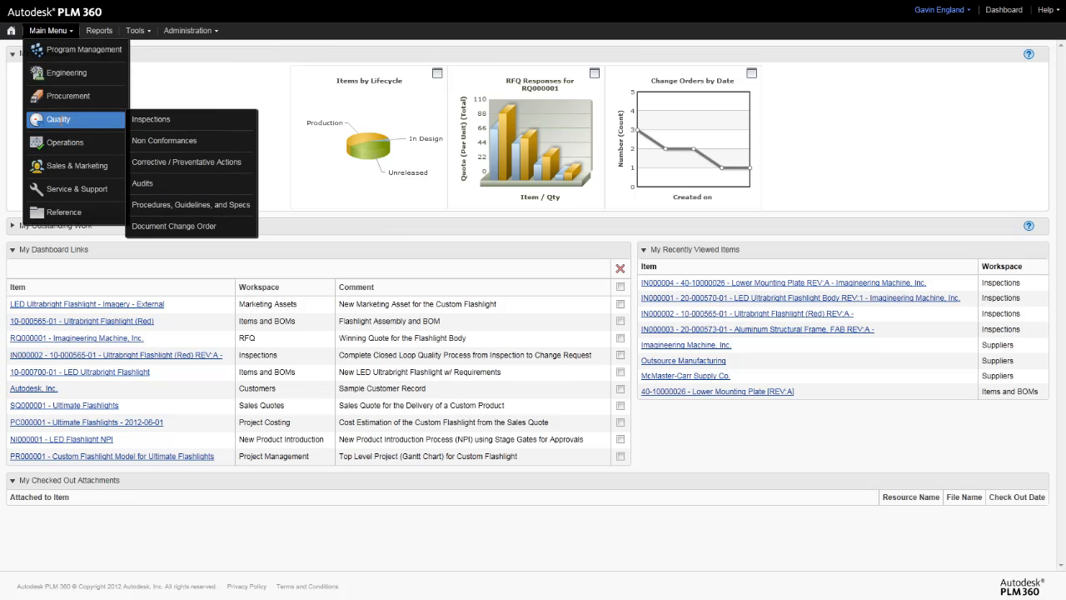
{"action": "left_click", "coordinate": [182, 124]}
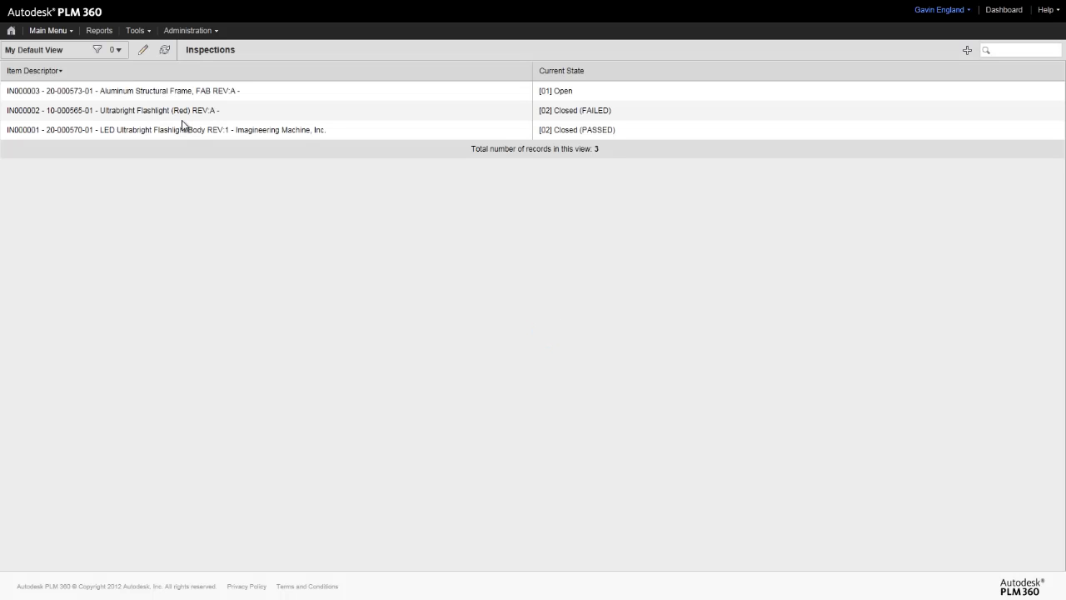
{"action": "left_click", "coordinate": [969, 51]}
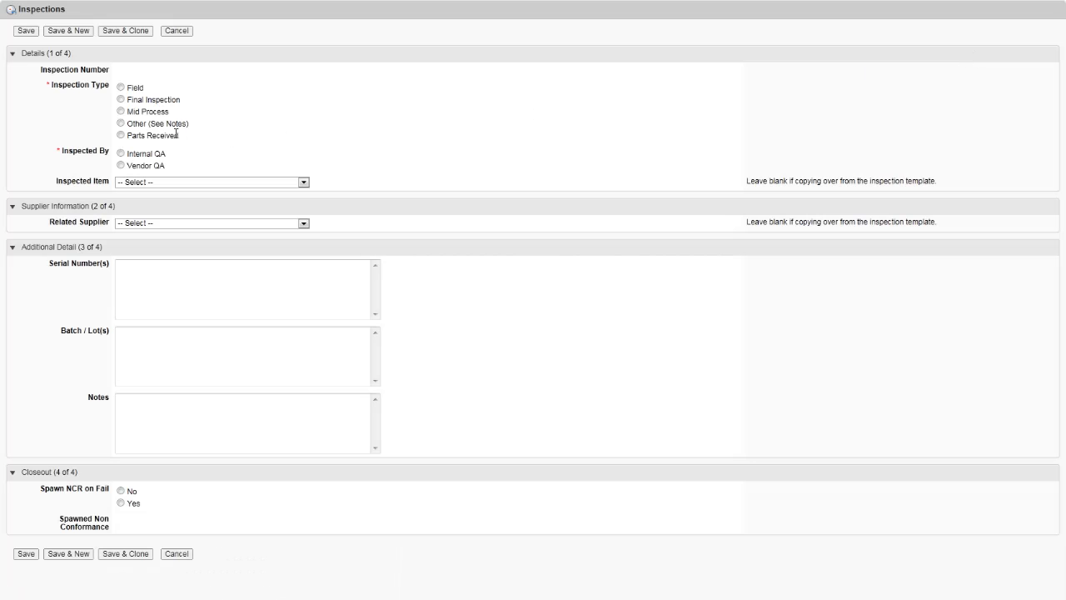
{"action": "left_click", "coordinate": [121, 134]}
{"action": "left_click", "coordinate": [120, 153]}
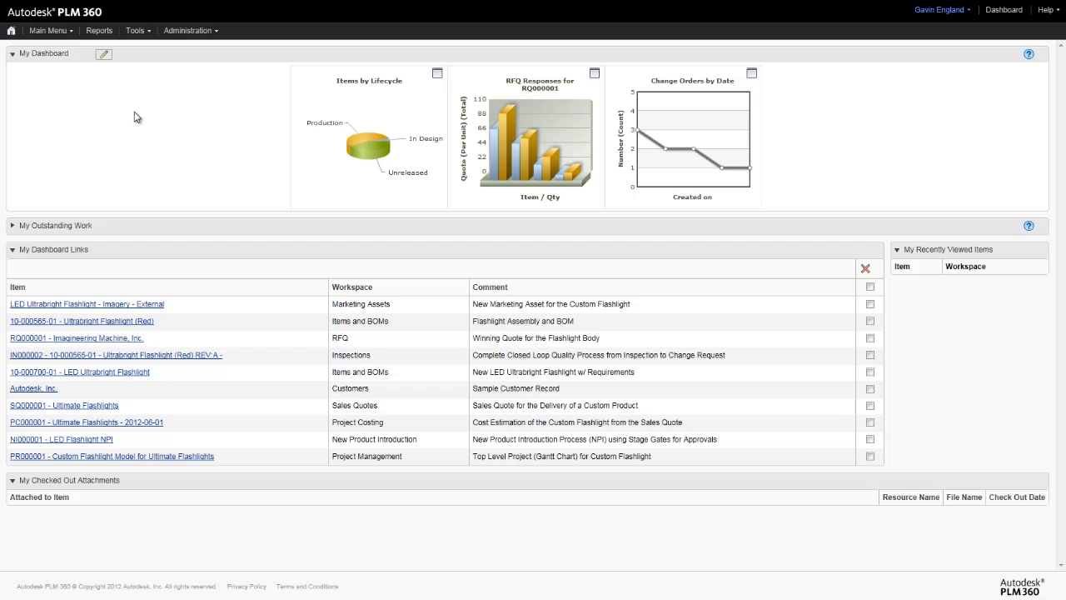
Open the item details layout of the Inspections workspace in the administration setup and review the Related Supplier field's definition.
{"action": "left_click", "coordinate": [184, 30]}
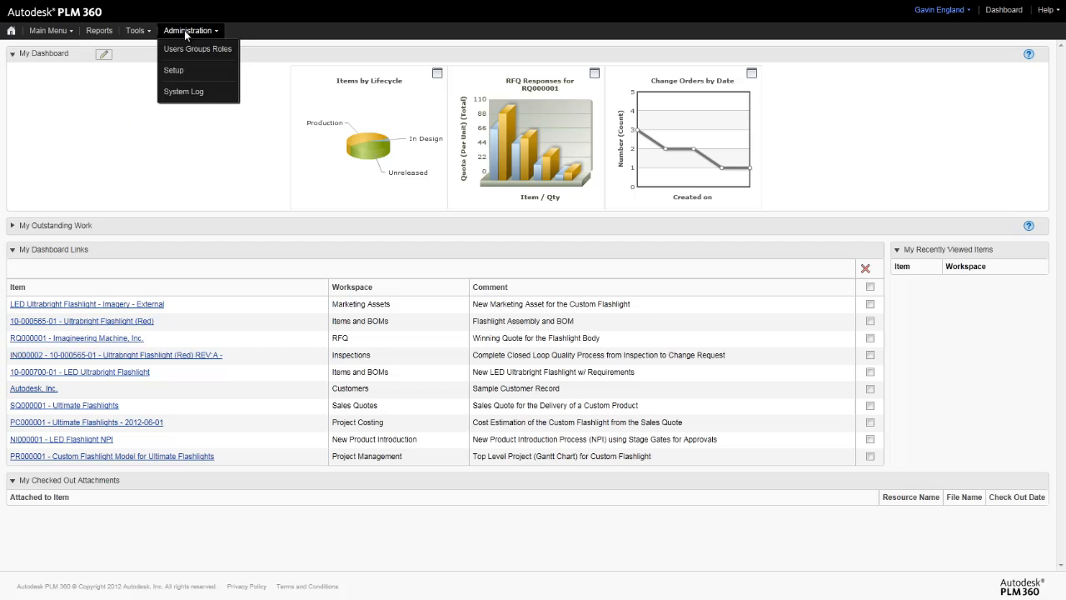
{"action": "left_click", "coordinate": [191, 72]}
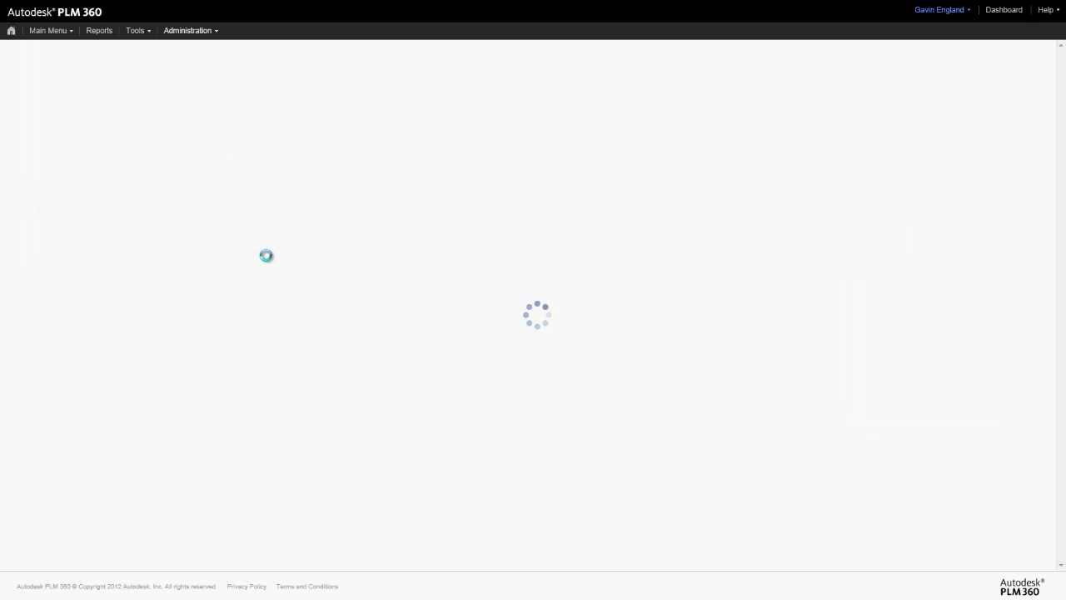
{"action": "scroll", "coordinate": [266, 255], "scroll_direction": "down", "scroll_amount": 3}
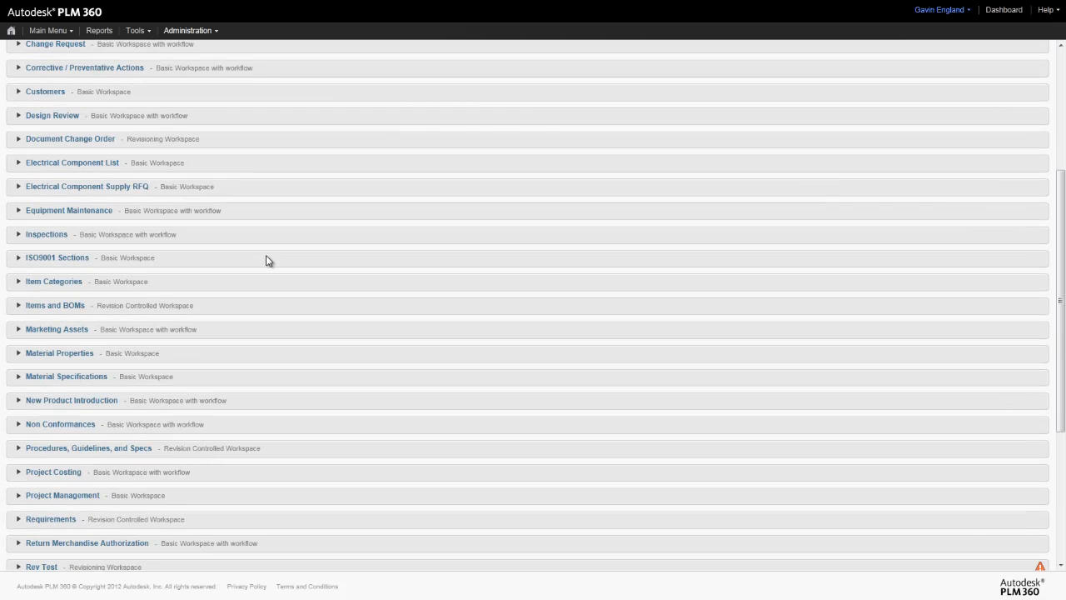
{"action": "left_click", "coordinate": [46, 237]}
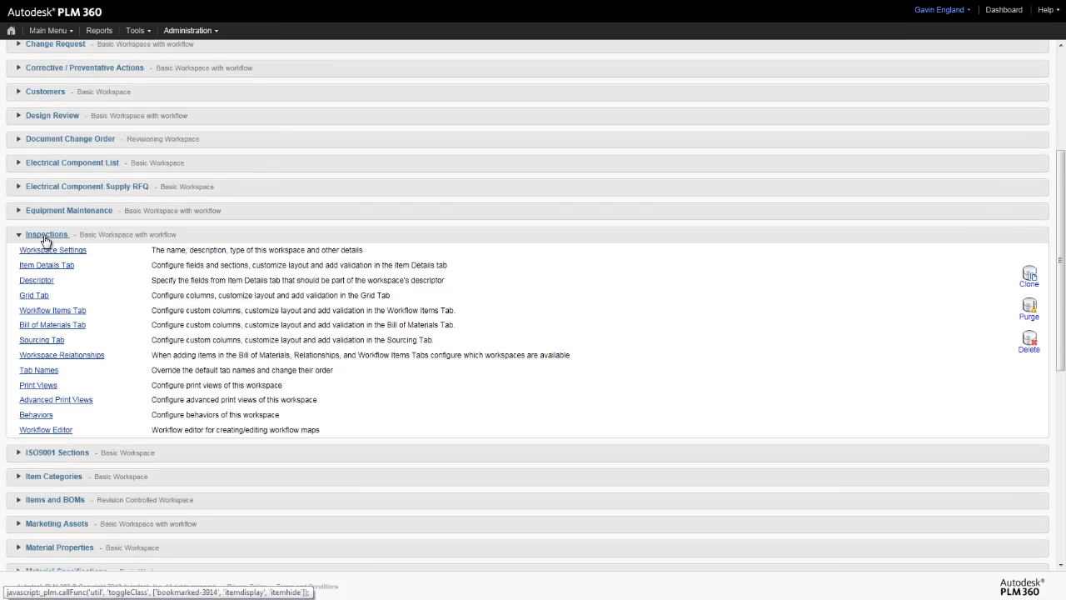
{"action": "left_click", "coordinate": [46, 265]}
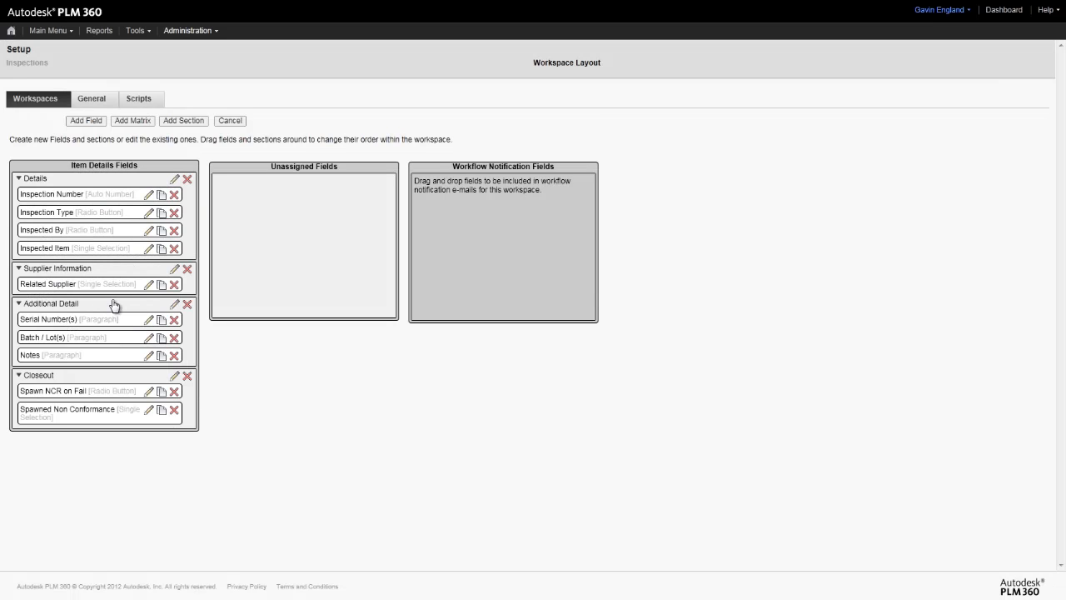
{"action": "left_click", "coordinate": [148, 285]}
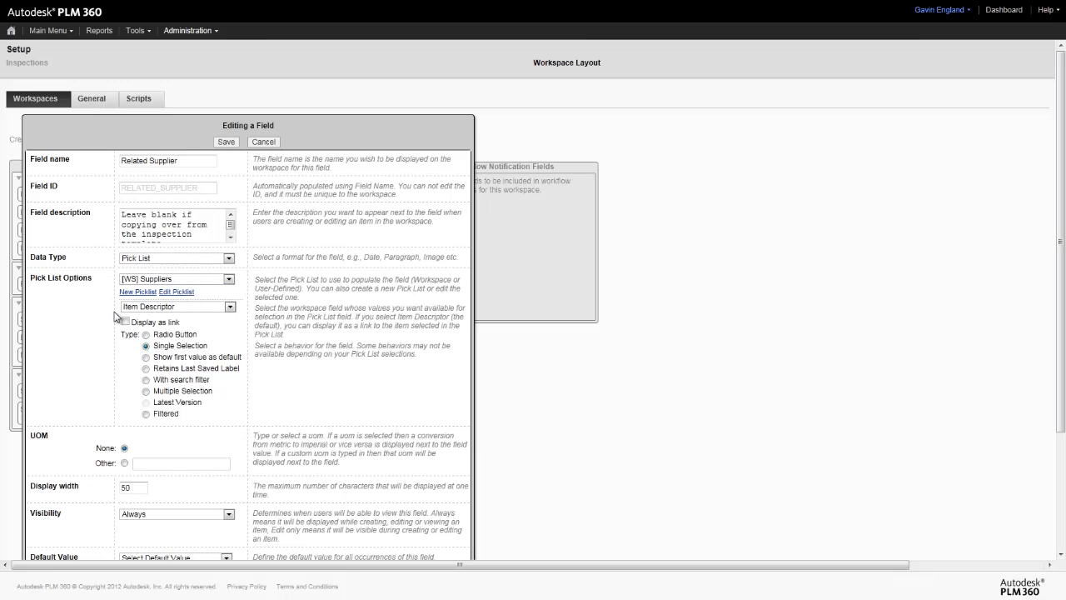
{"action": "left_click", "coordinate": [261, 142]}
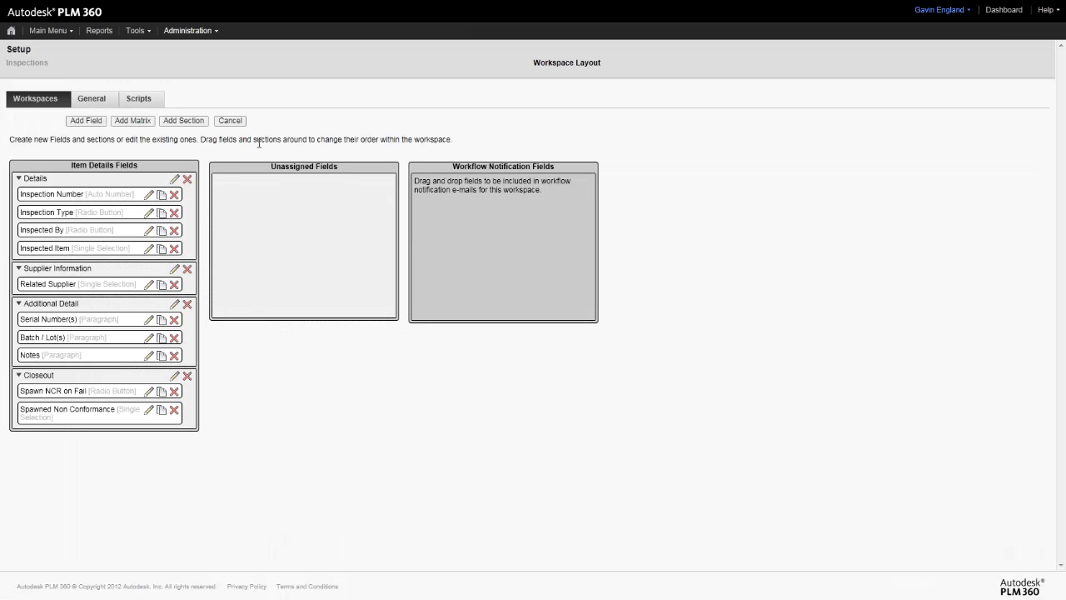
Add a derived field named Contact Name, using Related Supplier as the pivot and Primary Contact Name as the source, and save it.
{"action": "left_click", "coordinate": [87, 123]}
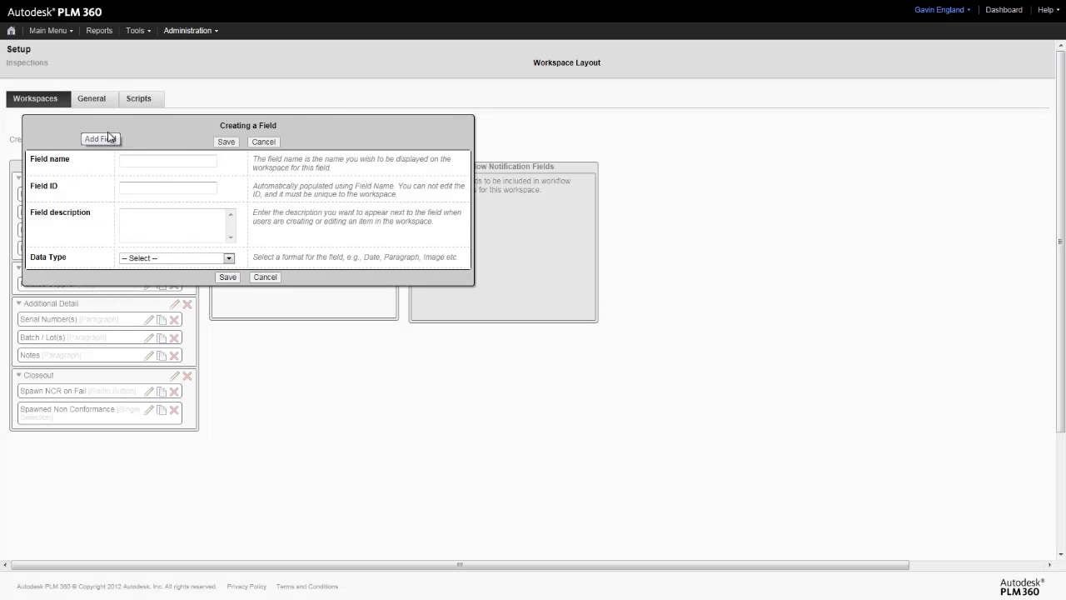
{"action": "left_click", "coordinate": [140, 162]}
{"action": "type", "text": "Contact Name"}
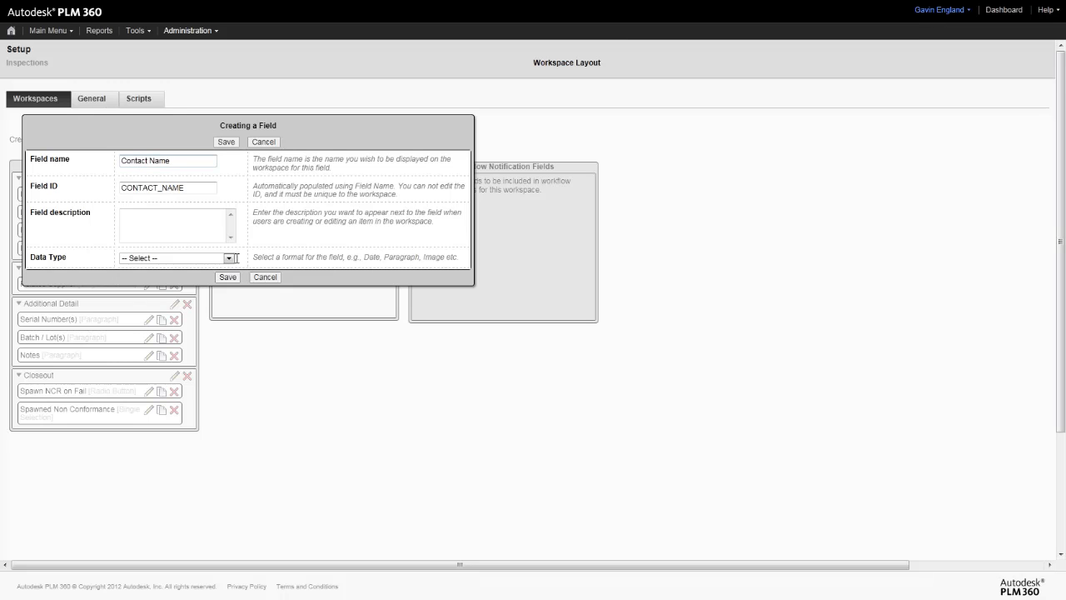
{"action": "left_click", "coordinate": [229, 257]}
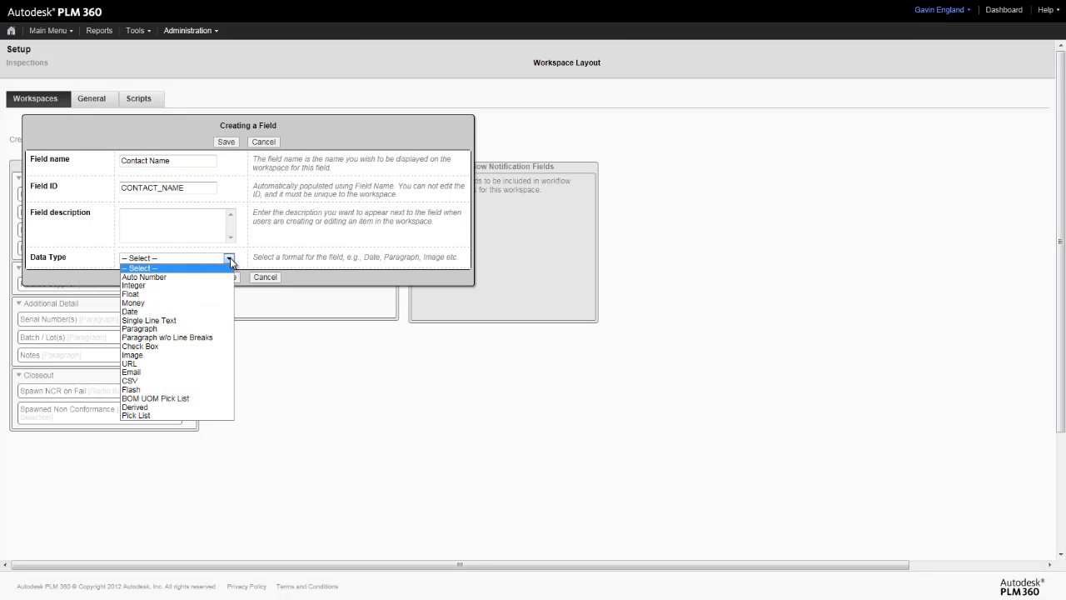
{"action": "left_click", "coordinate": [135, 407]}
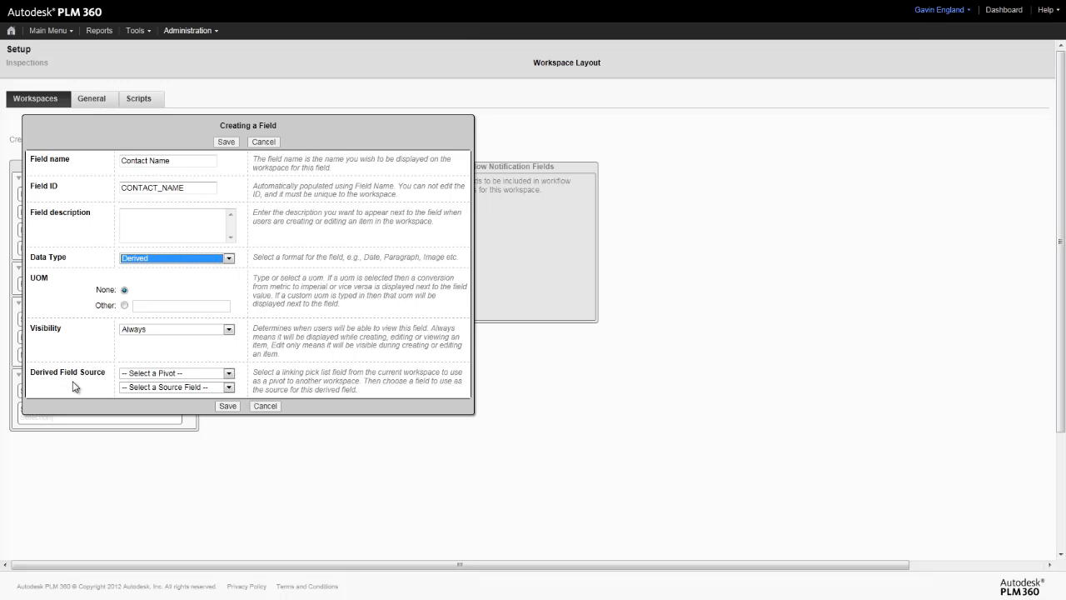
{"action": "left_click", "coordinate": [230, 374]}
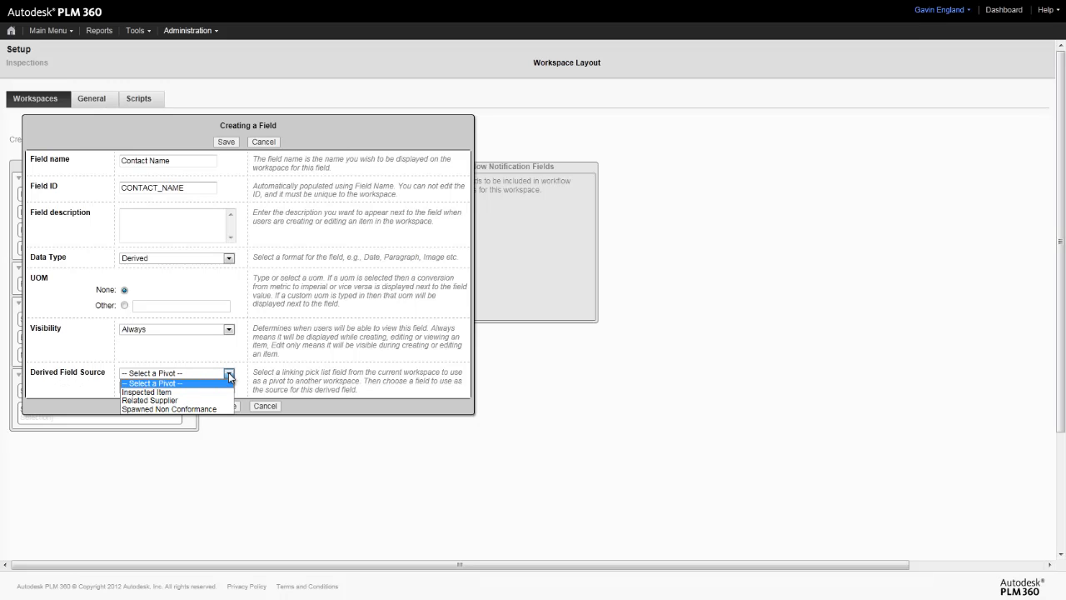
{"action": "left_click", "coordinate": [183, 401]}
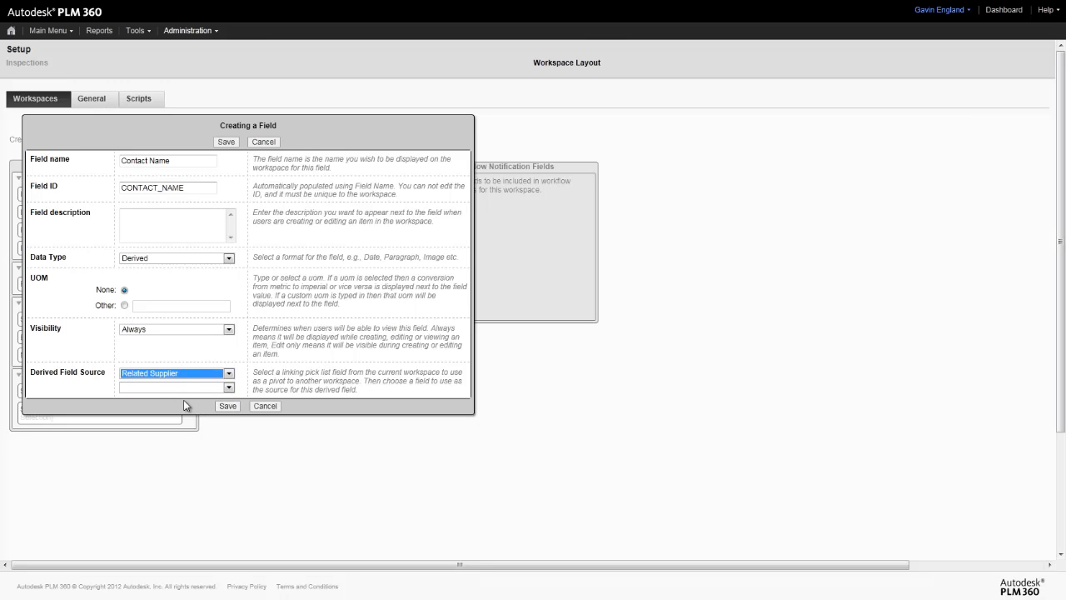
{"action": "left_click", "coordinate": [229, 387]}
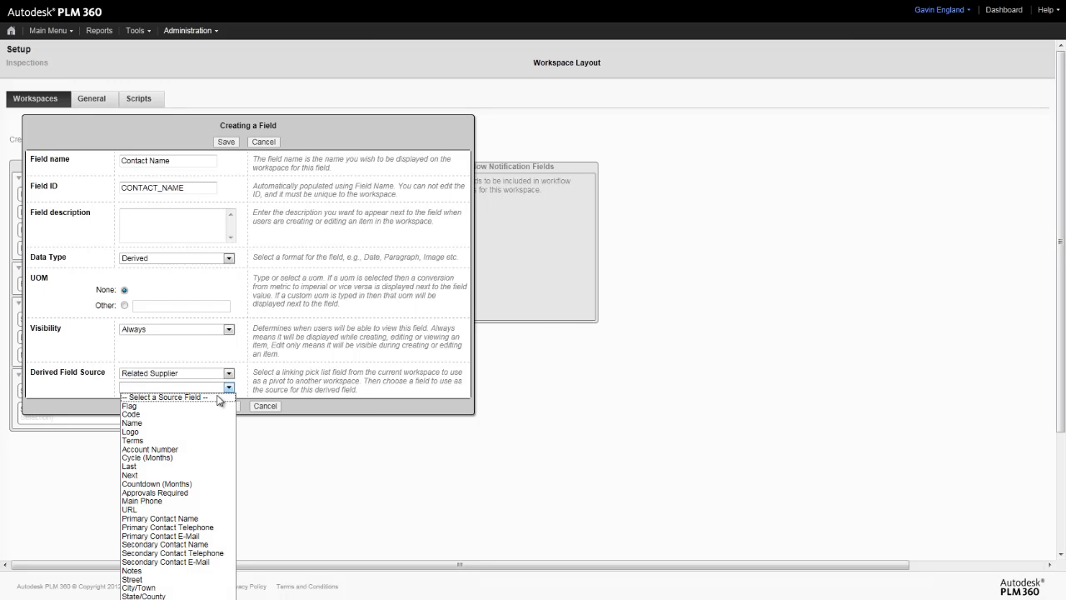
{"action": "left_click", "coordinate": [171, 519]}
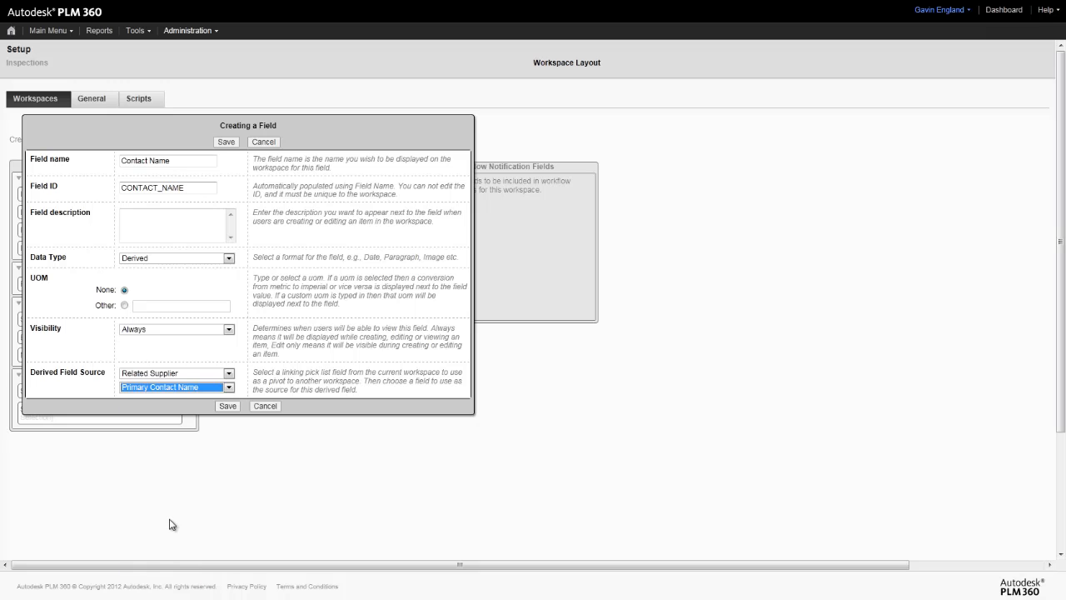
{"action": "left_click", "coordinate": [227, 407]}
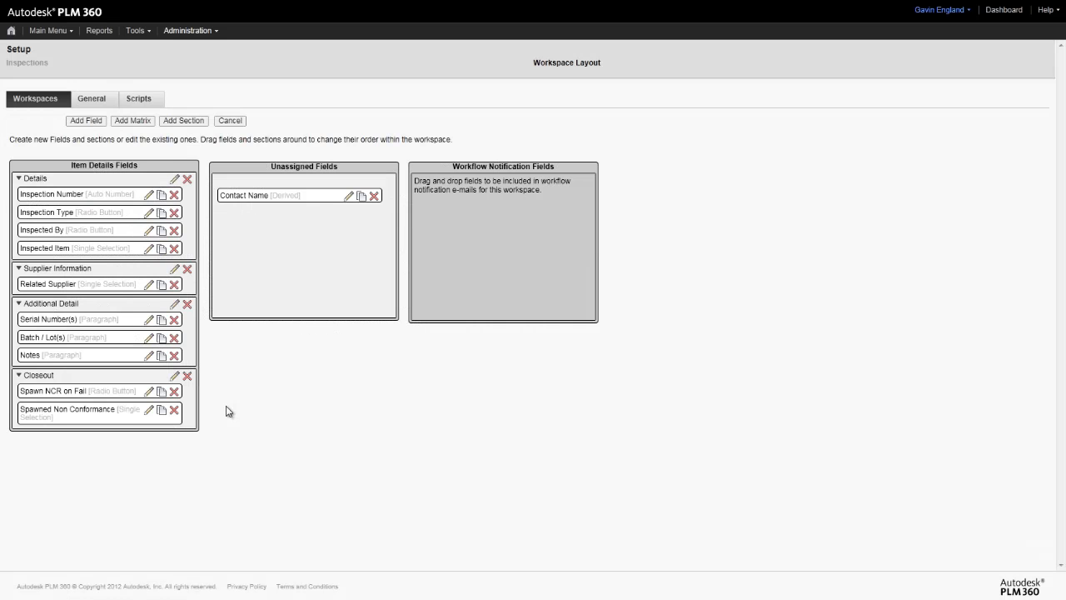
Create and save a derived Telephone Number field that pulls Main Phone through the Related Supplier pivot.
{"action": "left_click", "coordinate": [80, 122]}
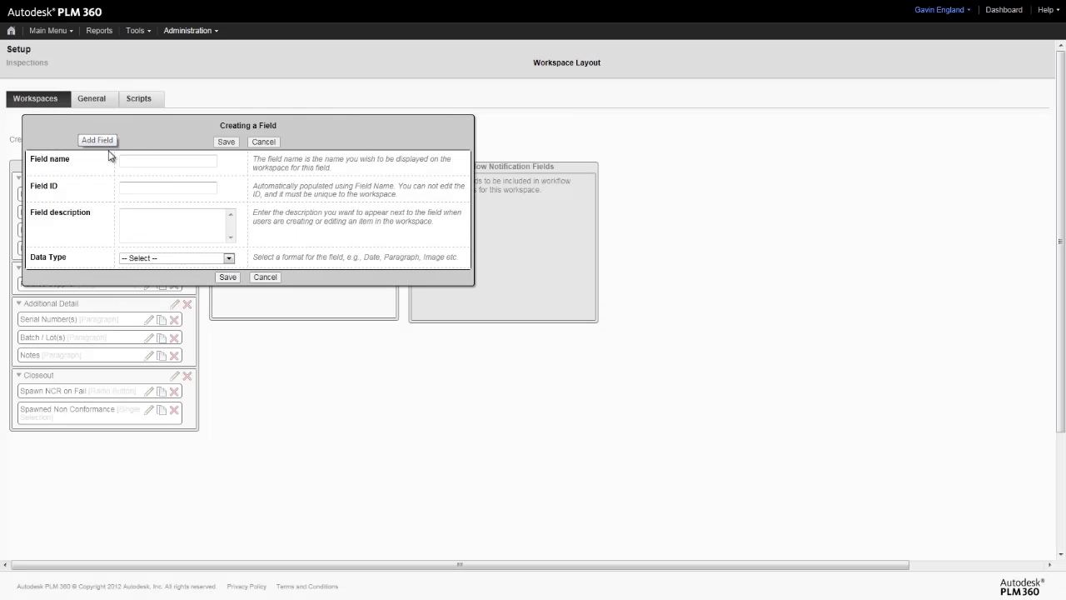
{"action": "left_click", "coordinate": [129, 160]}
{"action": "type", "text": "Telephone Number"}
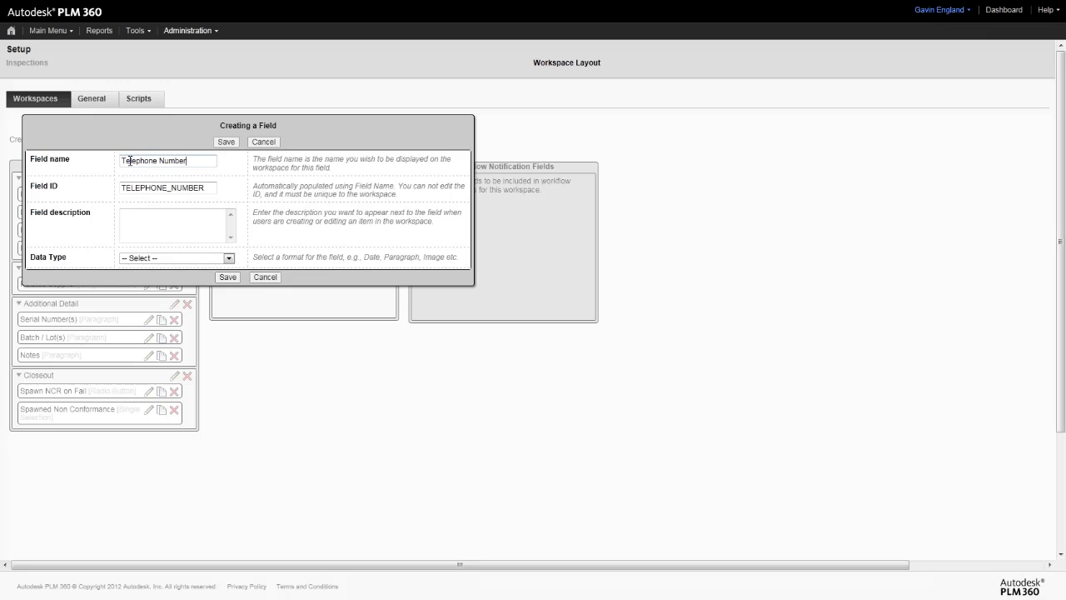
{"action": "left_click", "coordinate": [155, 259]}
{"action": "left_click", "coordinate": [163, 407]}
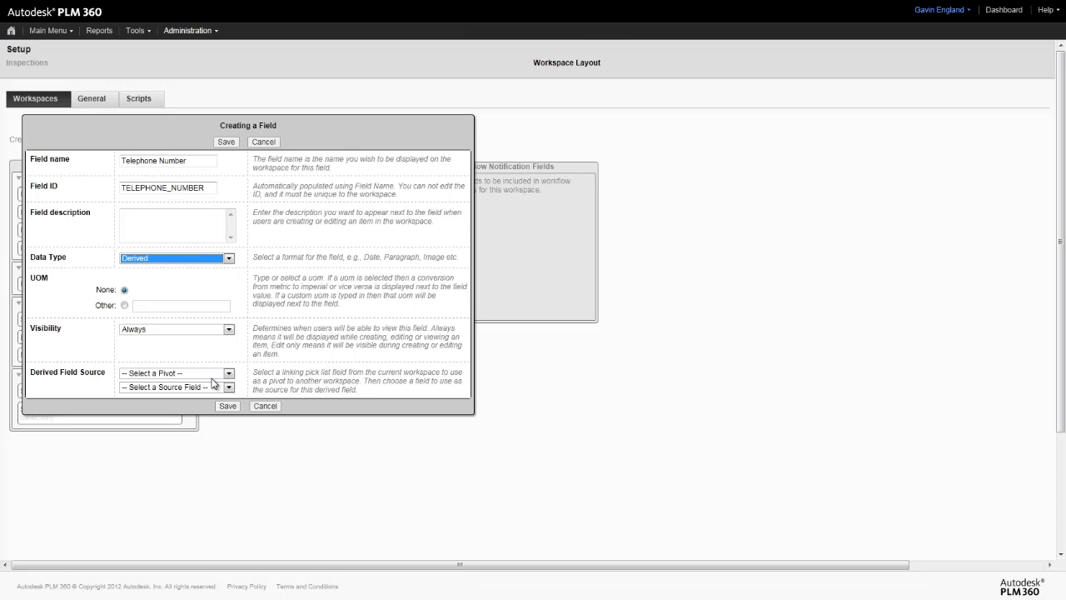
{"action": "left_click", "coordinate": [228, 373]}
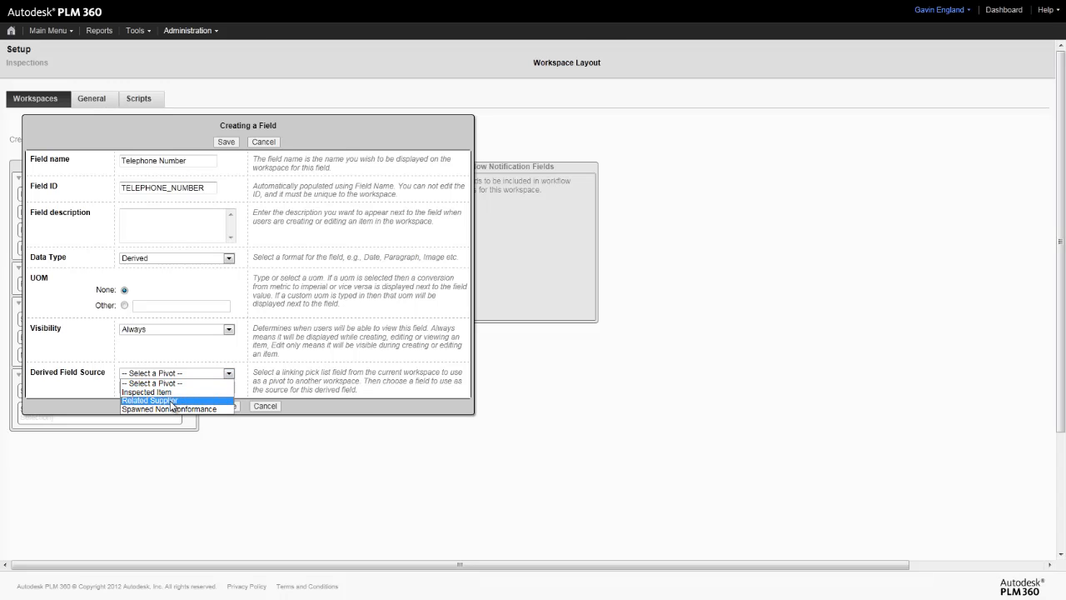
{"action": "left_click", "coordinate": [171, 402]}
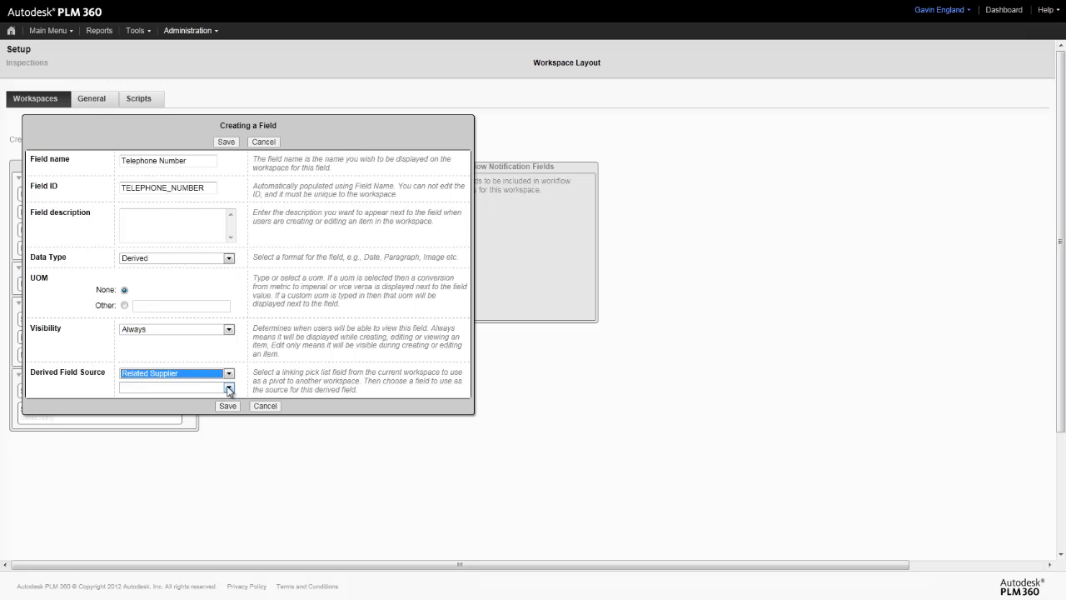
{"action": "left_click", "coordinate": [229, 389]}
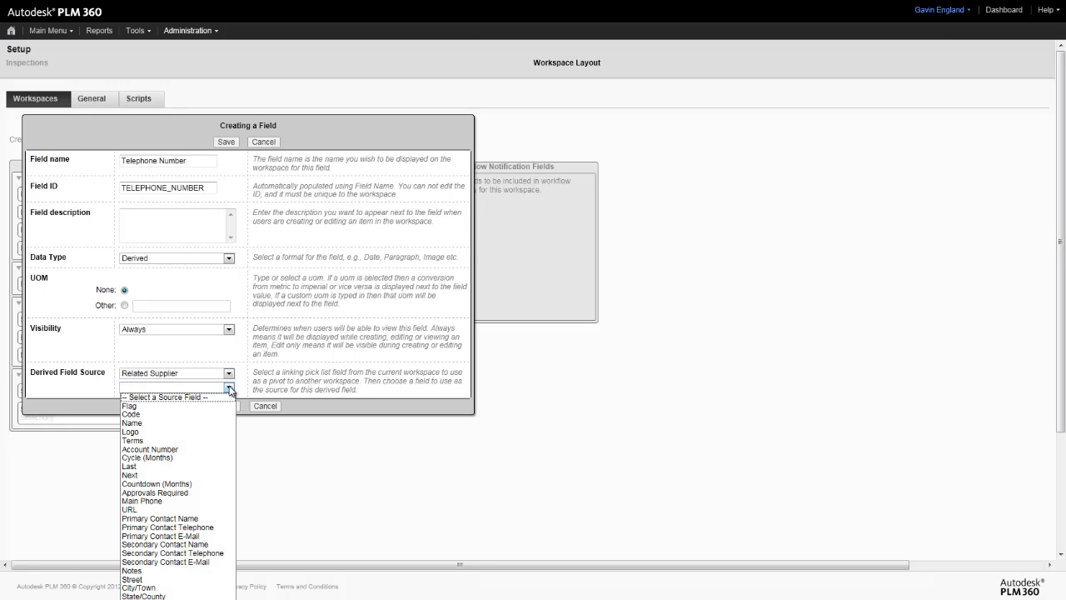
{"action": "left_click", "coordinate": [156, 501]}
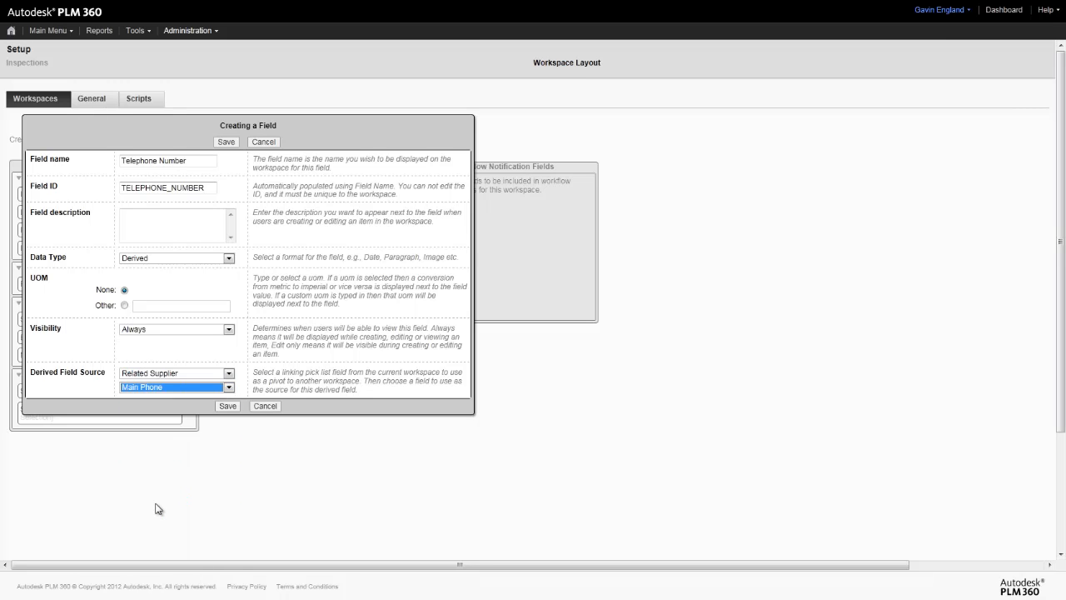
{"action": "left_click", "coordinate": [227, 406]}
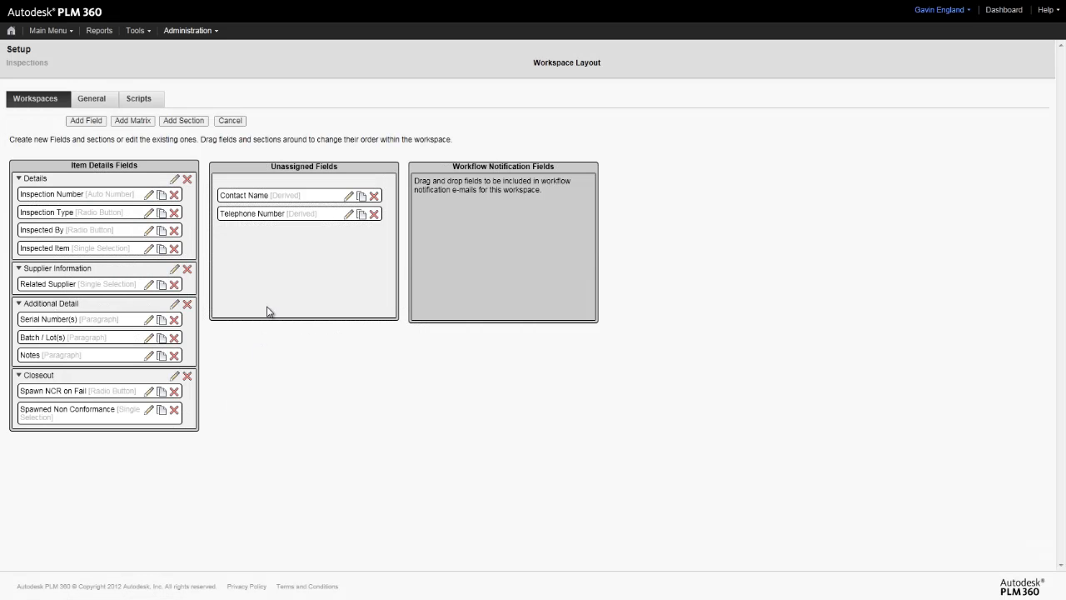
Place Contact Name and Telephone Number below Related Supplier in the Supplier Information section and save the layout.
{"action": "left_click_drag", "start_coordinate": [265, 196], "coordinate": [72, 318]}
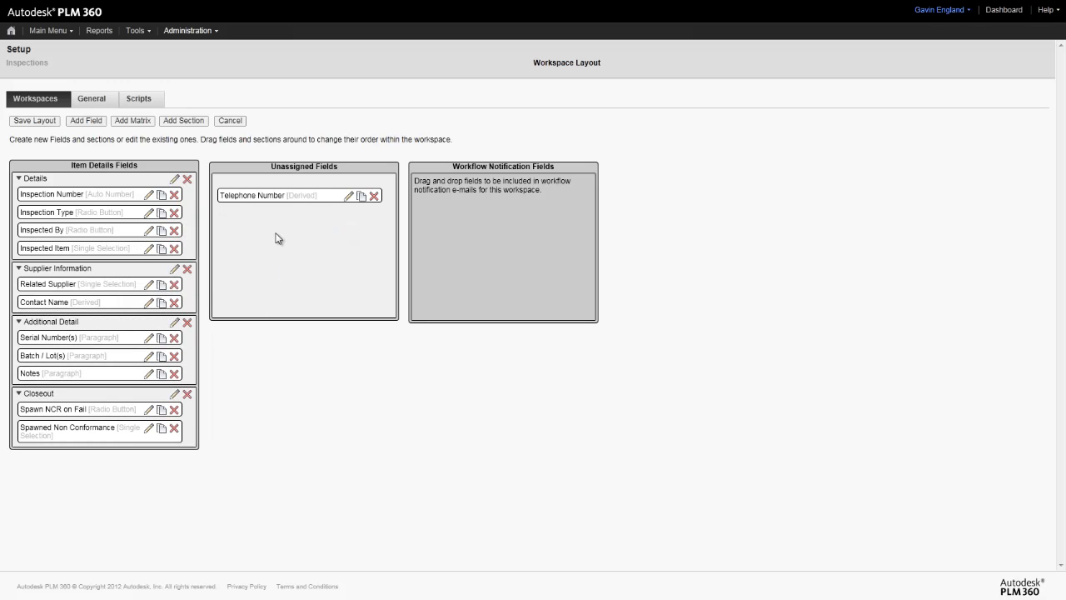
{"action": "left_click_drag", "start_coordinate": [276, 199], "coordinate": [71, 319]}
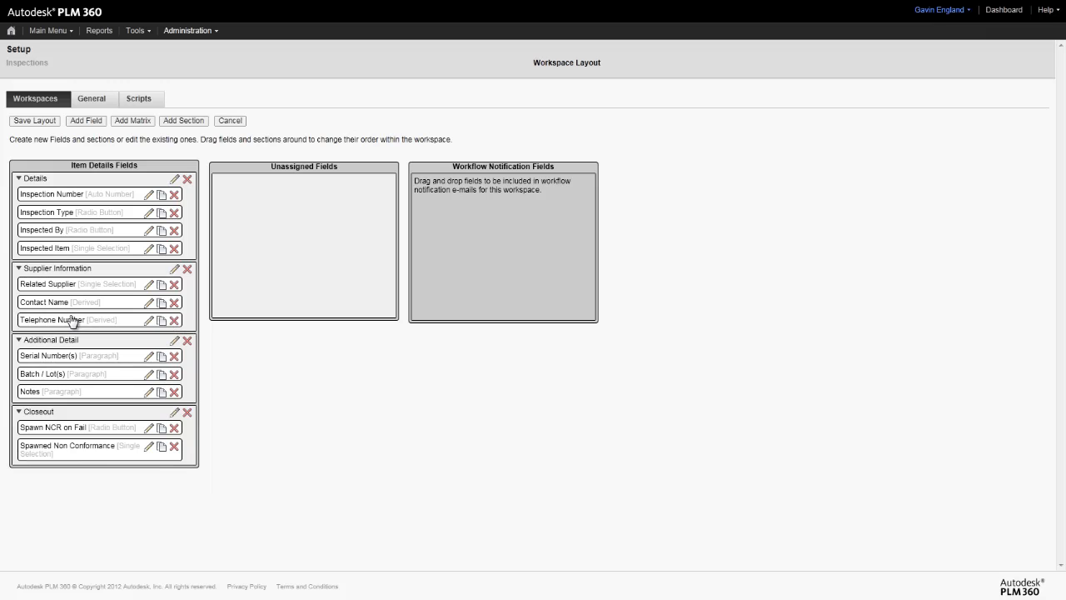
{"action": "left_click", "coordinate": [30, 122]}
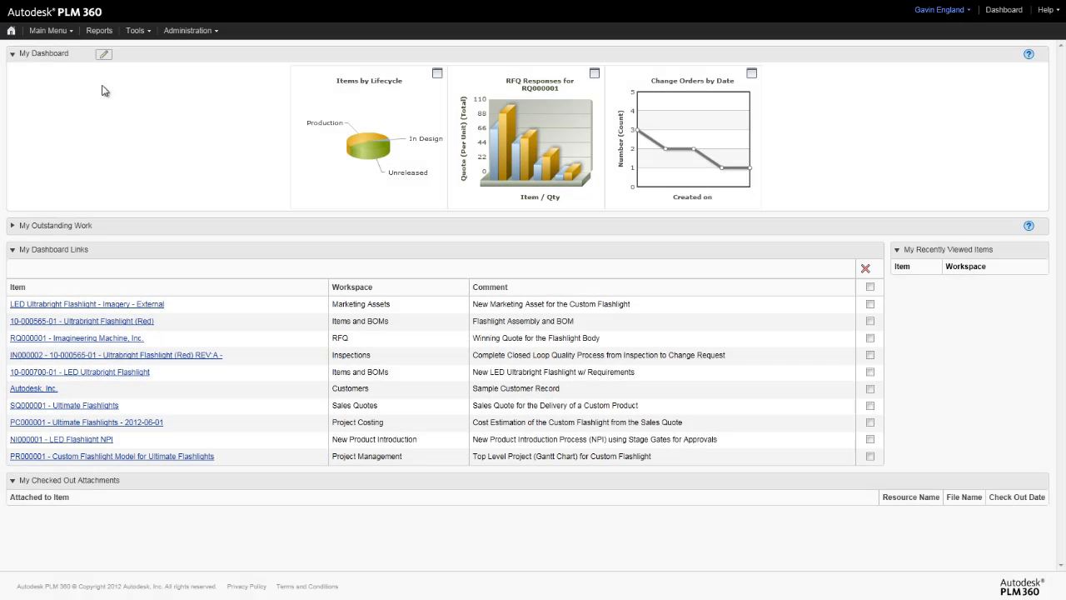
Start a new record in the Inspections workspace with Parts Received as the inspection type, inspected by Internal QA.
{"action": "left_click", "coordinate": [50, 30]}
{"action": "mouse_move", "coordinate": [78, 121]}
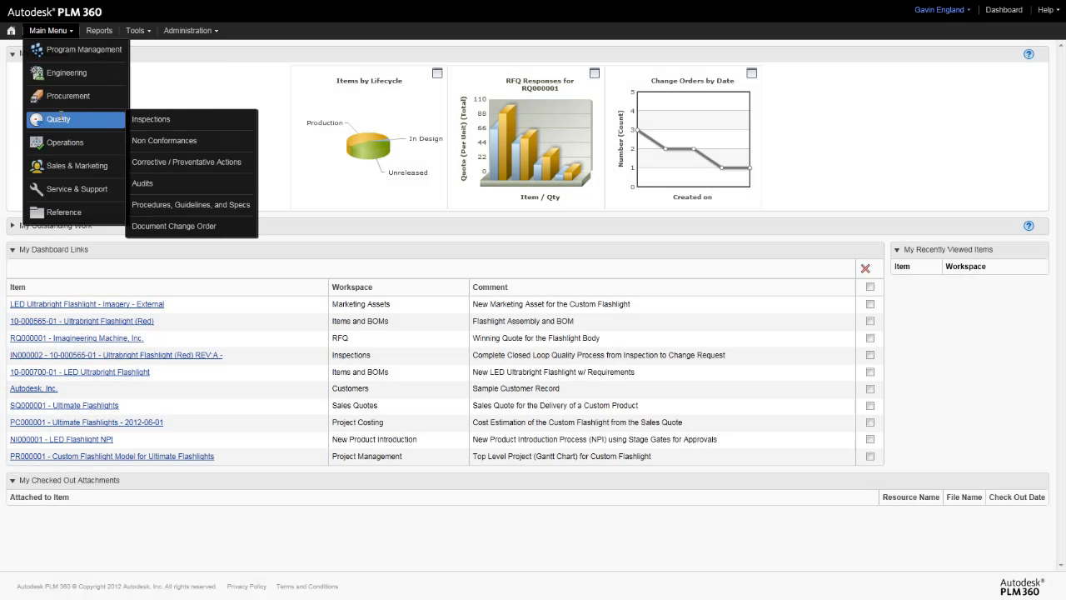
{"action": "left_click", "coordinate": [176, 120]}
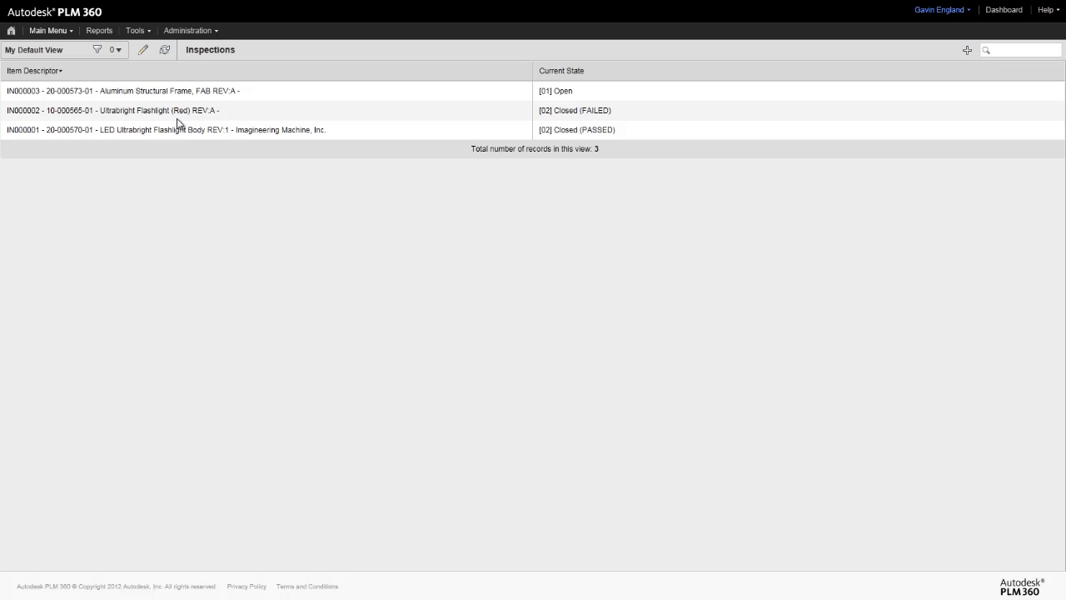
{"action": "left_click", "coordinate": [966, 52]}
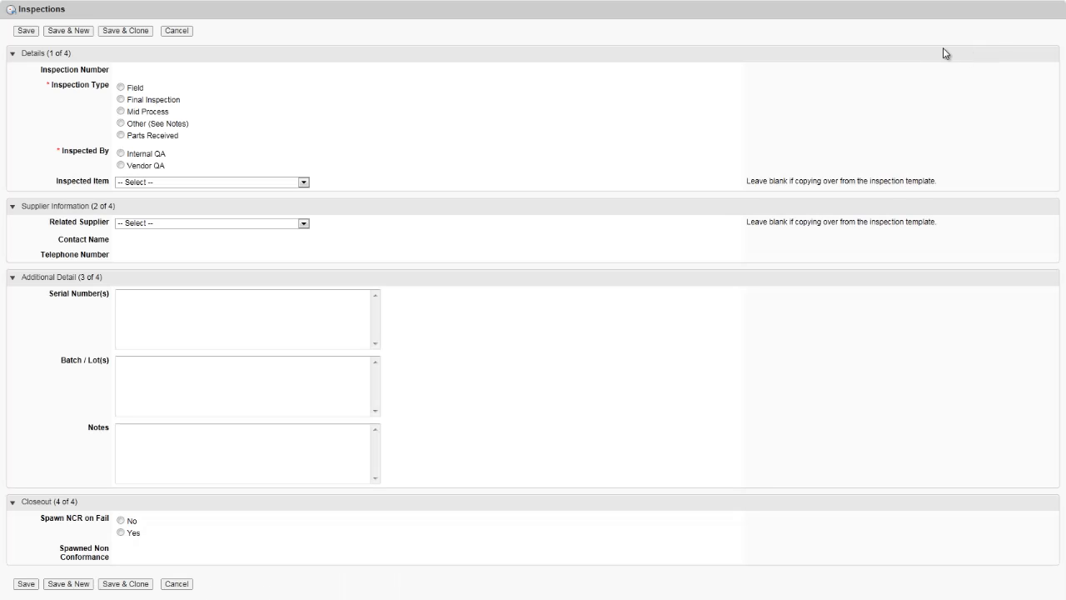
{"action": "left_click", "coordinate": [121, 135]}
{"action": "left_click", "coordinate": [121, 153]}
{"action": "left_click", "coordinate": [304, 181]}
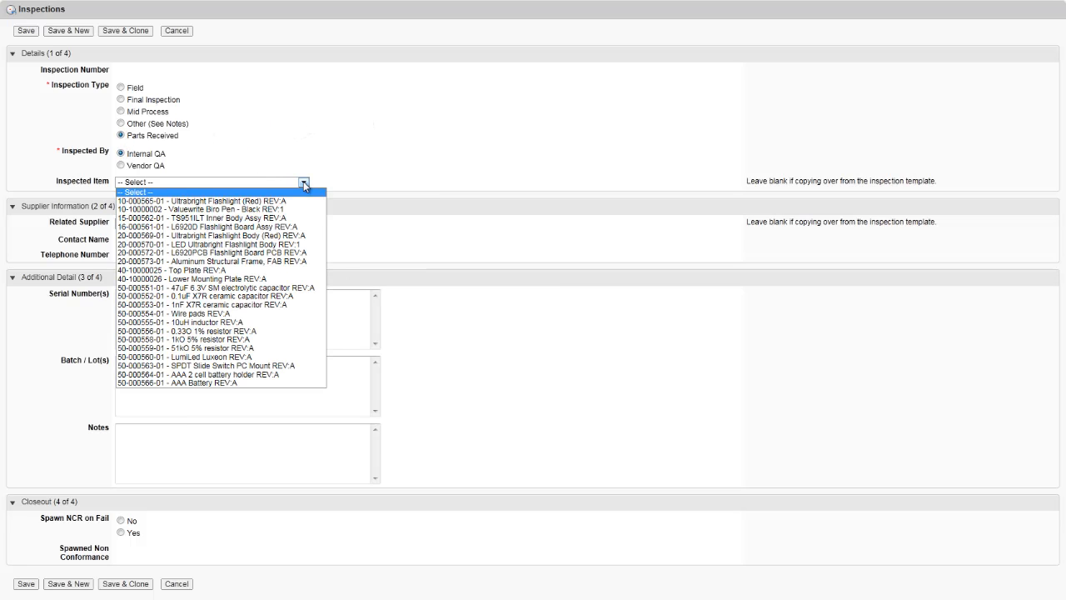
{"action": "left_click", "coordinate": [187, 279]}
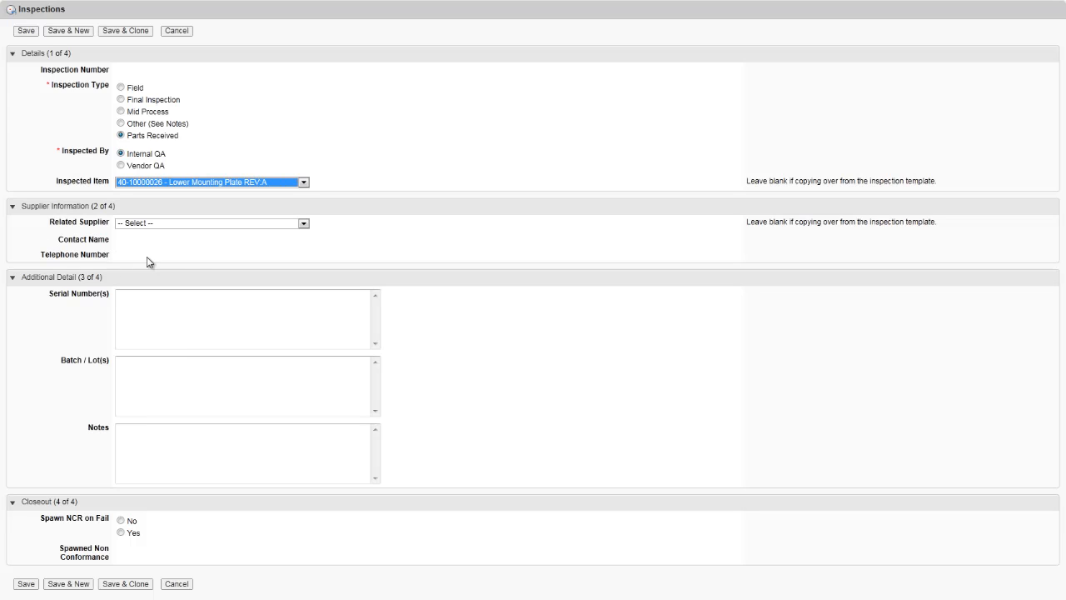
{"action": "left_click", "coordinate": [303, 223]}
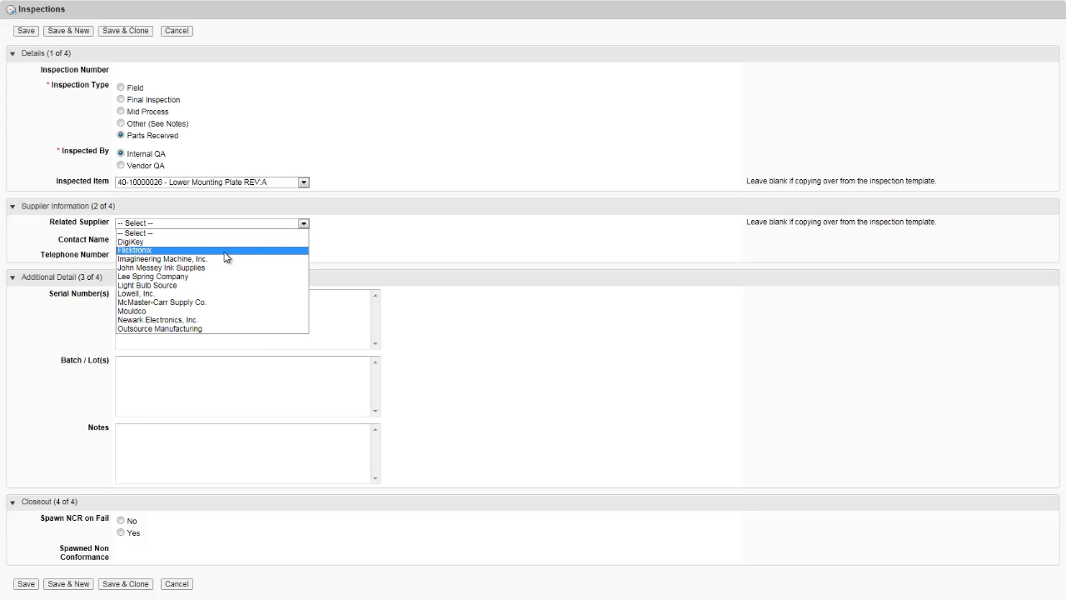
{"action": "left_click", "coordinate": [210, 259]}
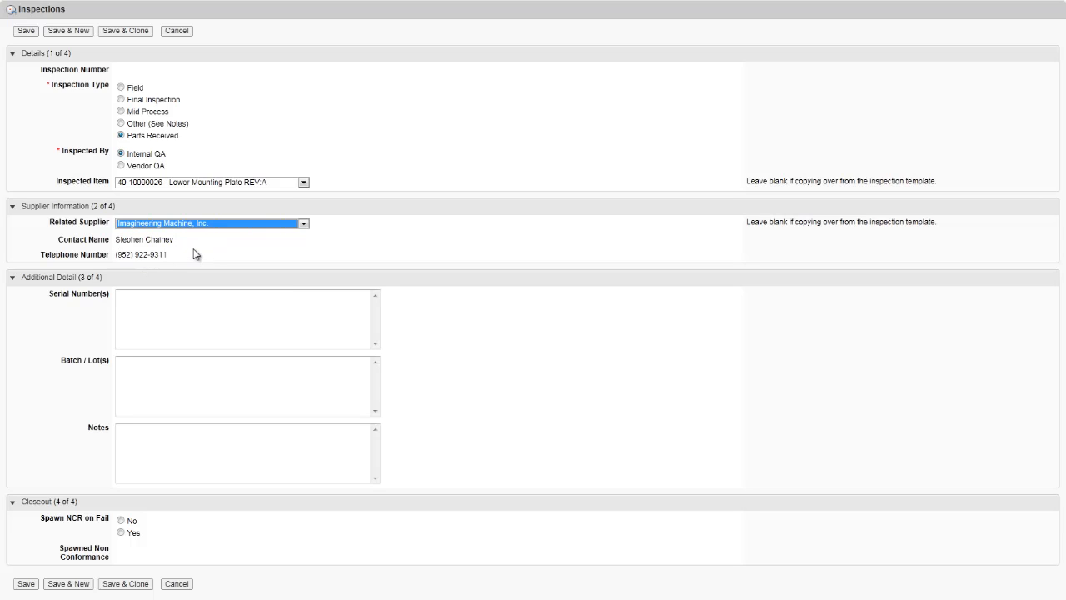
{"action": "left_click", "coordinate": [25, 33]}
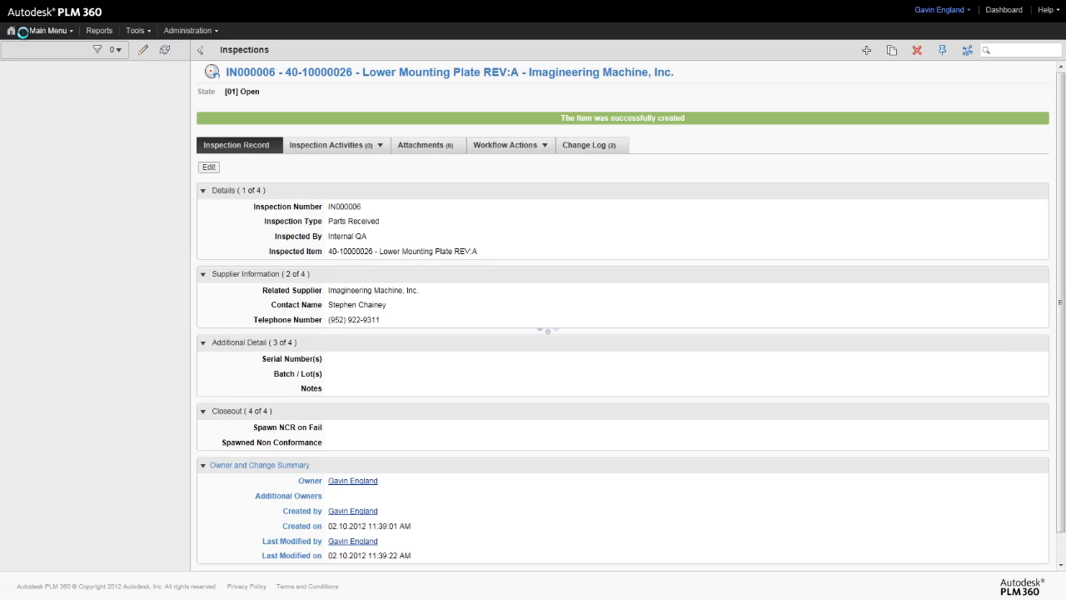
{"action": "mouse_move", "coordinate": [38, 32]}
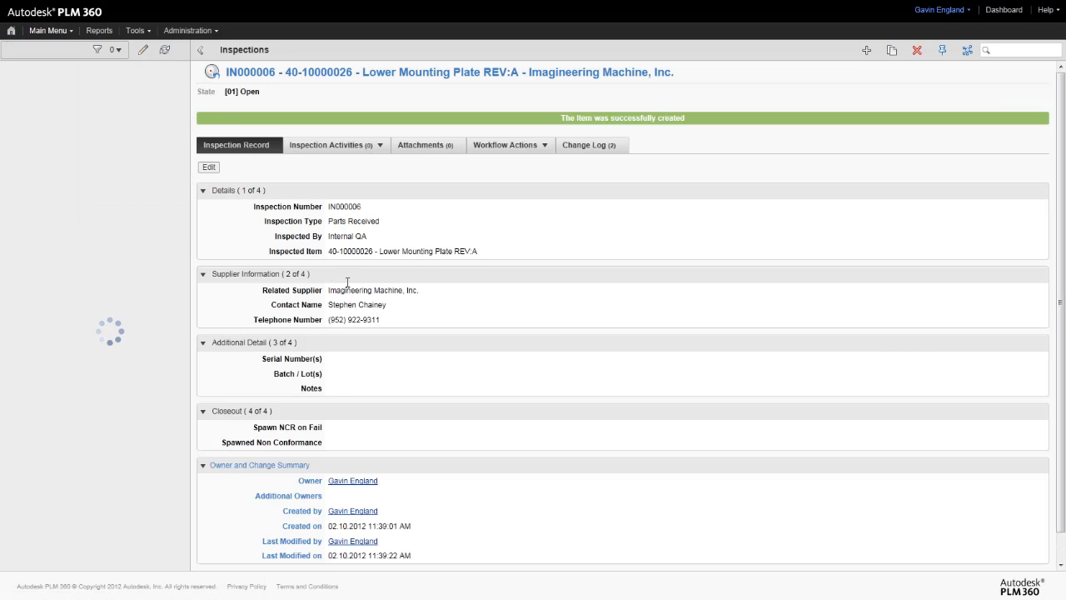